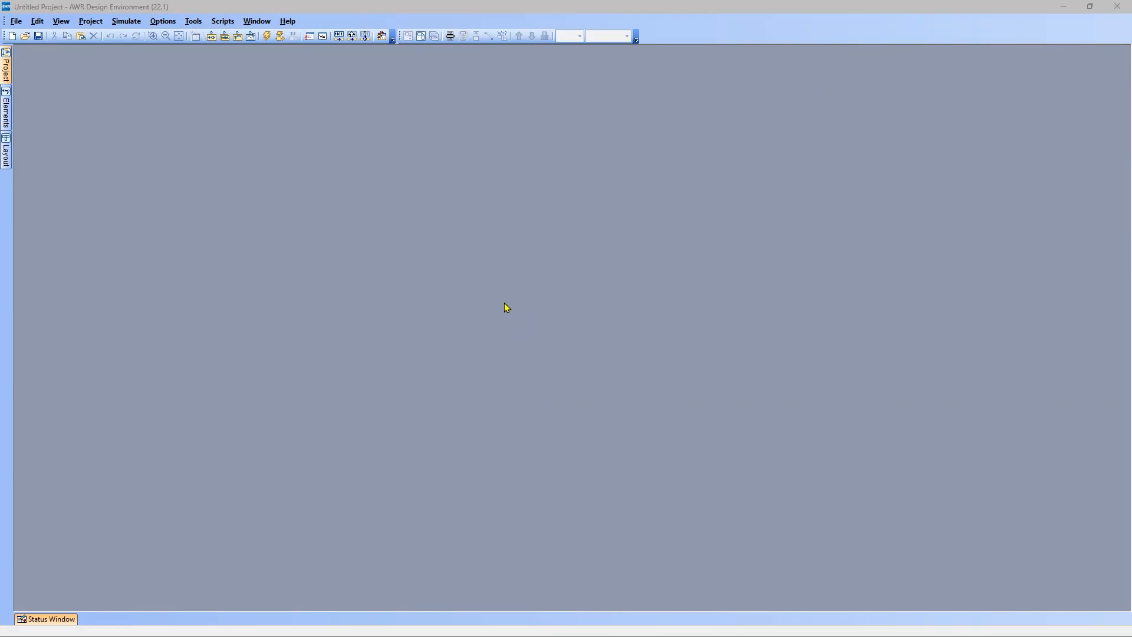
- View the Wilkinson power divider diagram in the project's Design Notes and close the notes
click(5, 71)
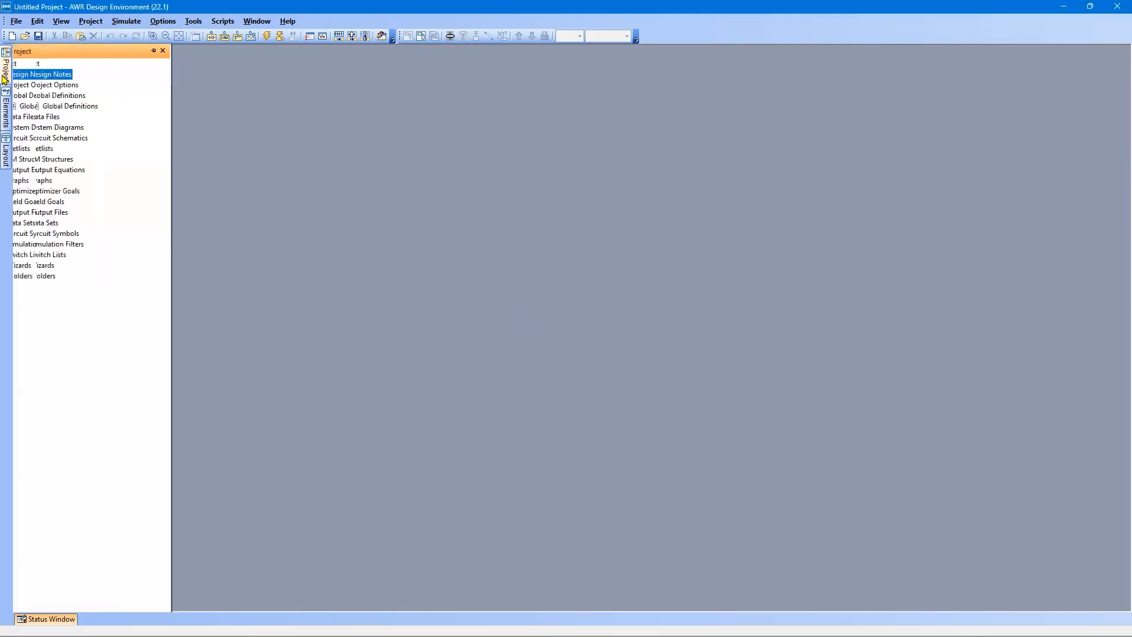
double_click(66, 75)
drag(338, 80, 607, 110)
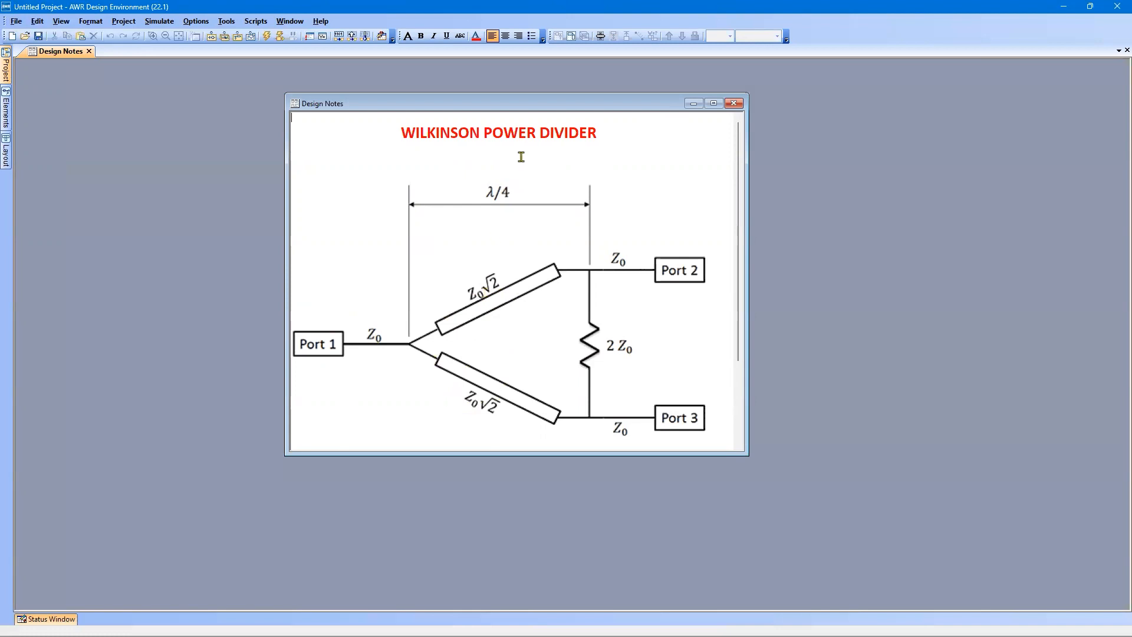
click(734, 104)
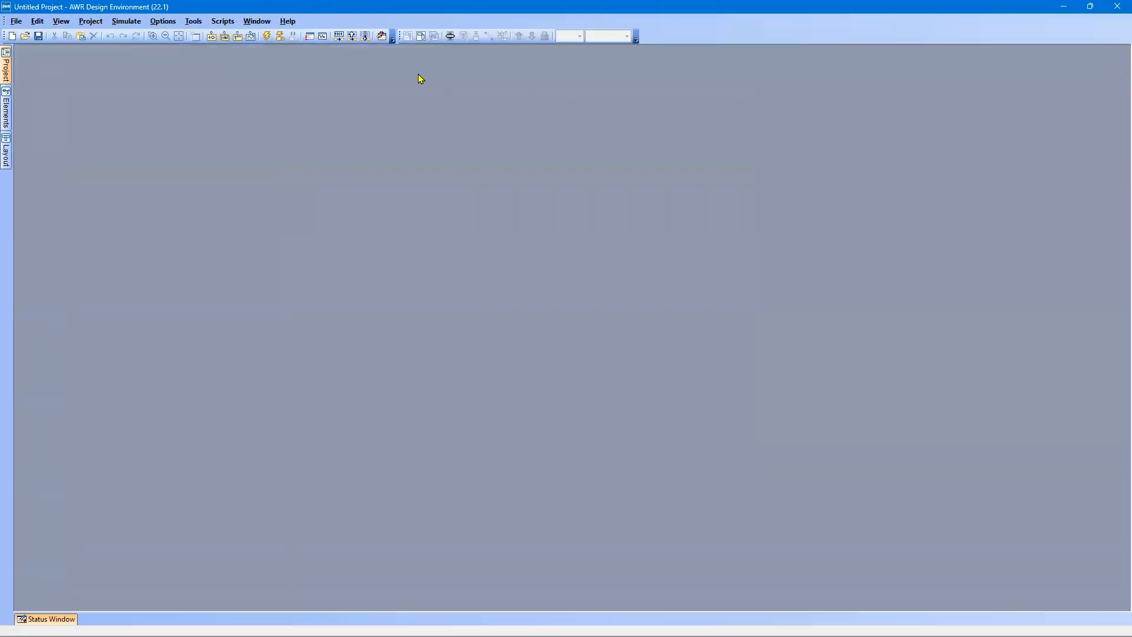
- Create a new schematic named "Transmission Lines"
click(238, 37)
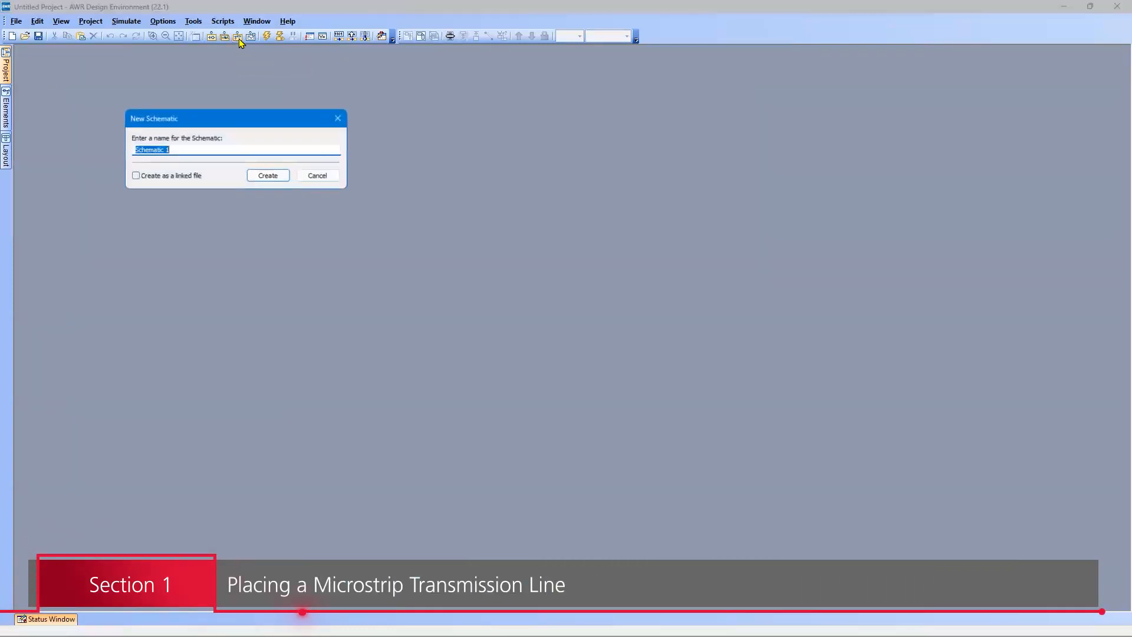
text(Tra)
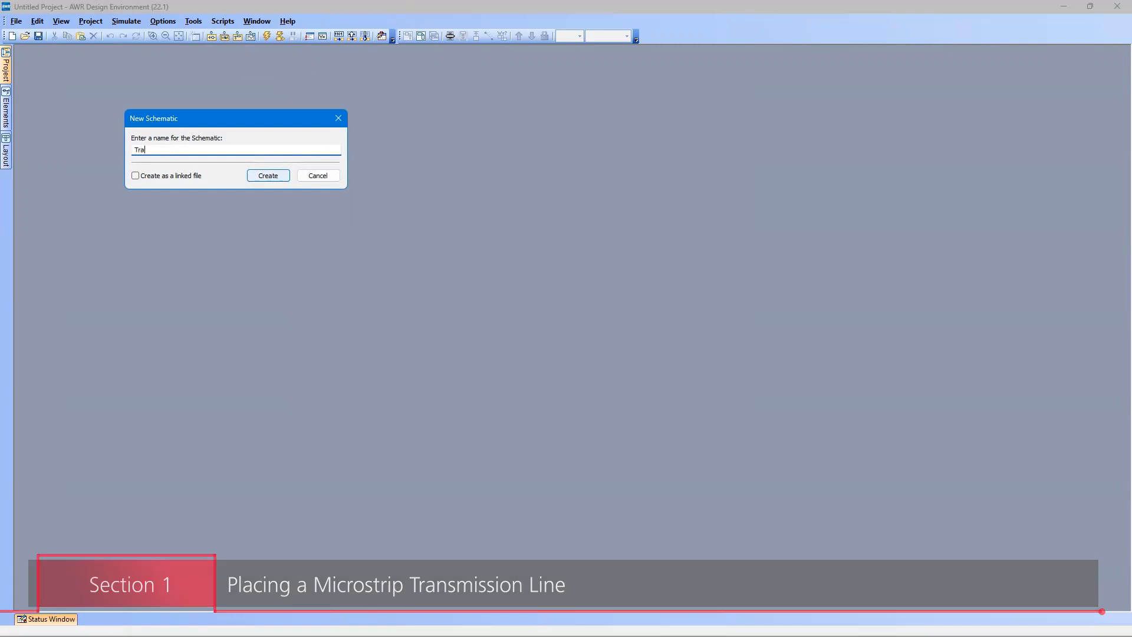
text(nsmission Lines)
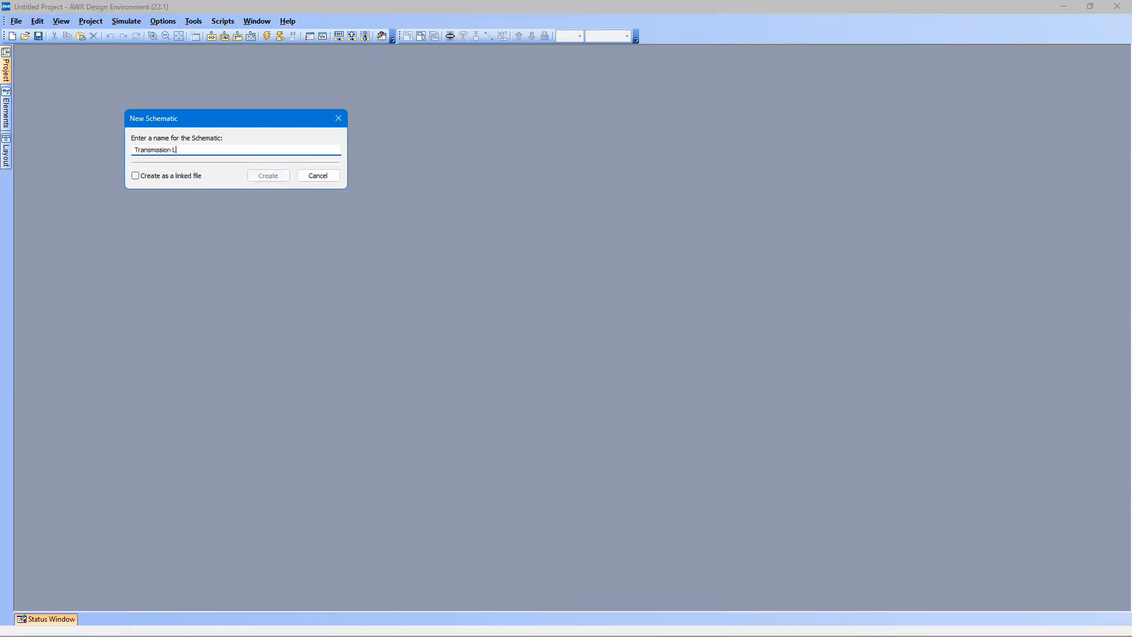
click(267, 176)
- Place a closed-form microstrip line (MLIN) from the Microstrip Lines elements in the upper middle of the schematic
click(6, 113)
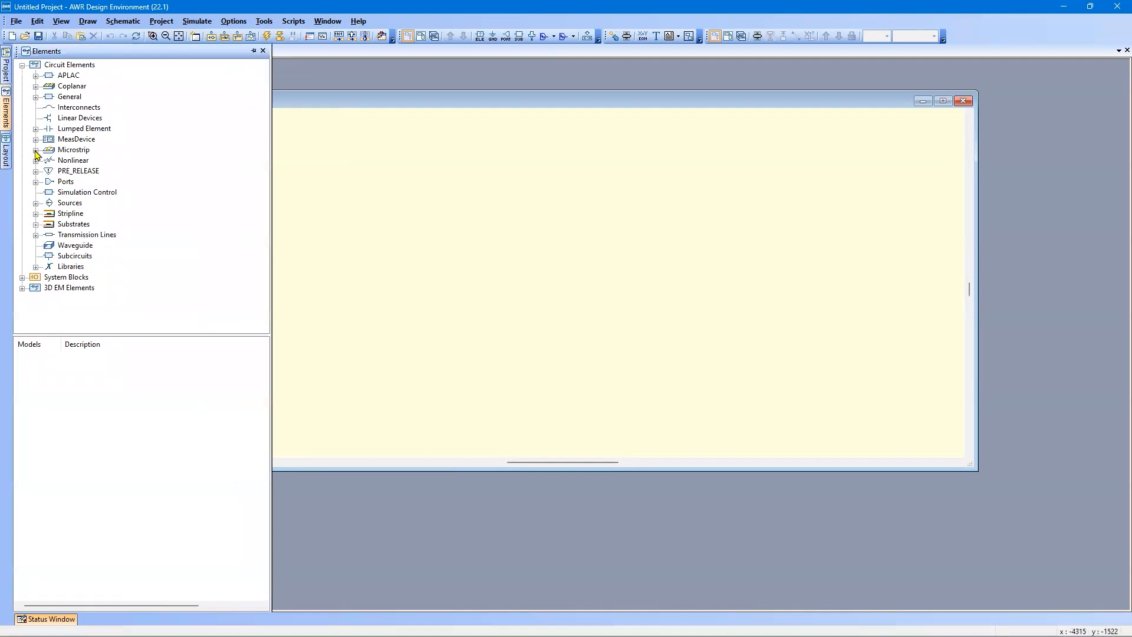
click(35, 151)
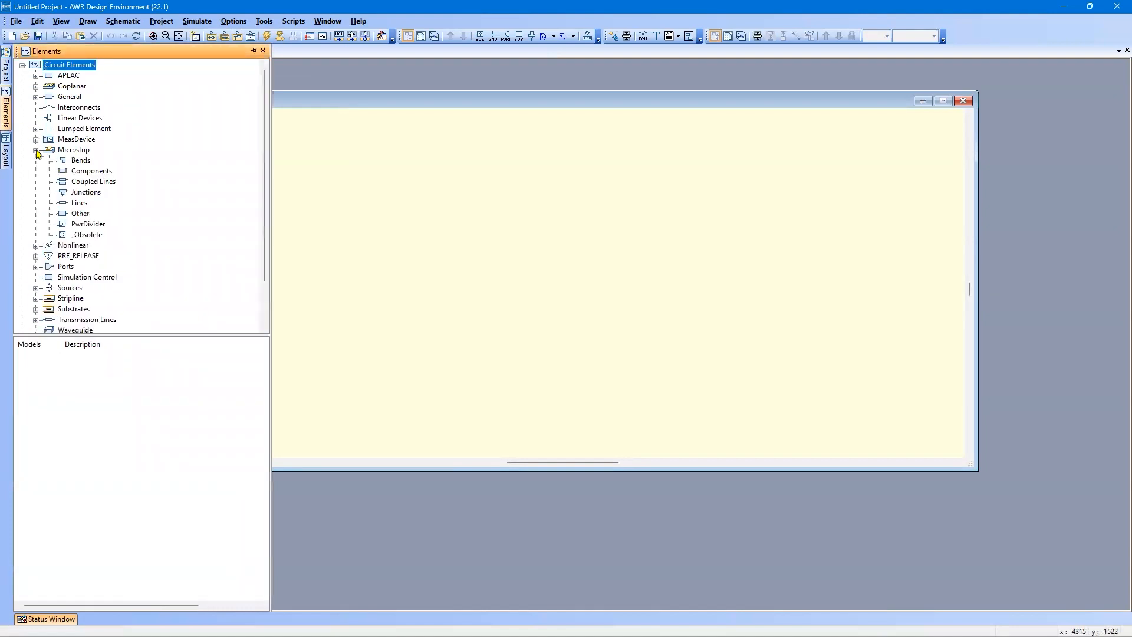
click(80, 203)
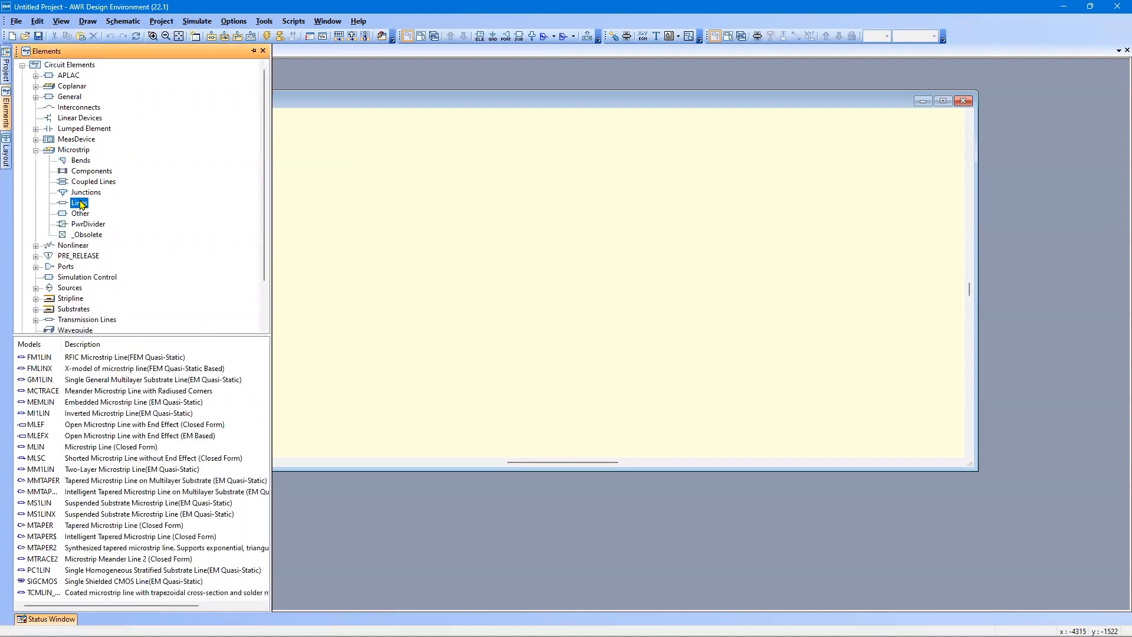
click(36, 448)
drag(33, 451, 270, 359)
drag(500, 230, 519, 212)
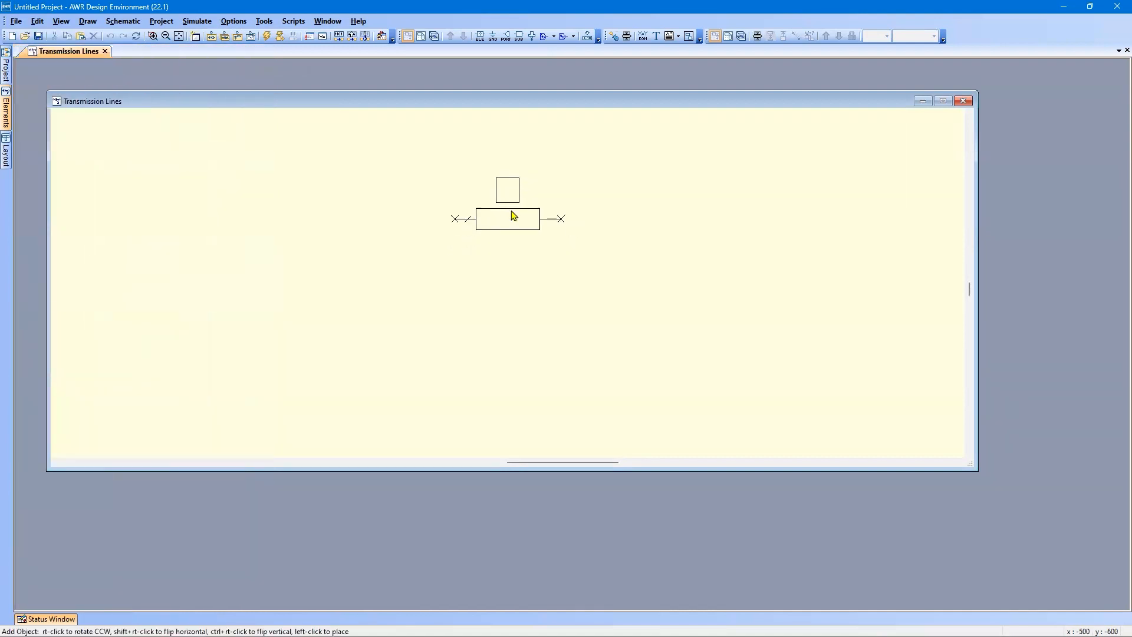
click(508, 209)
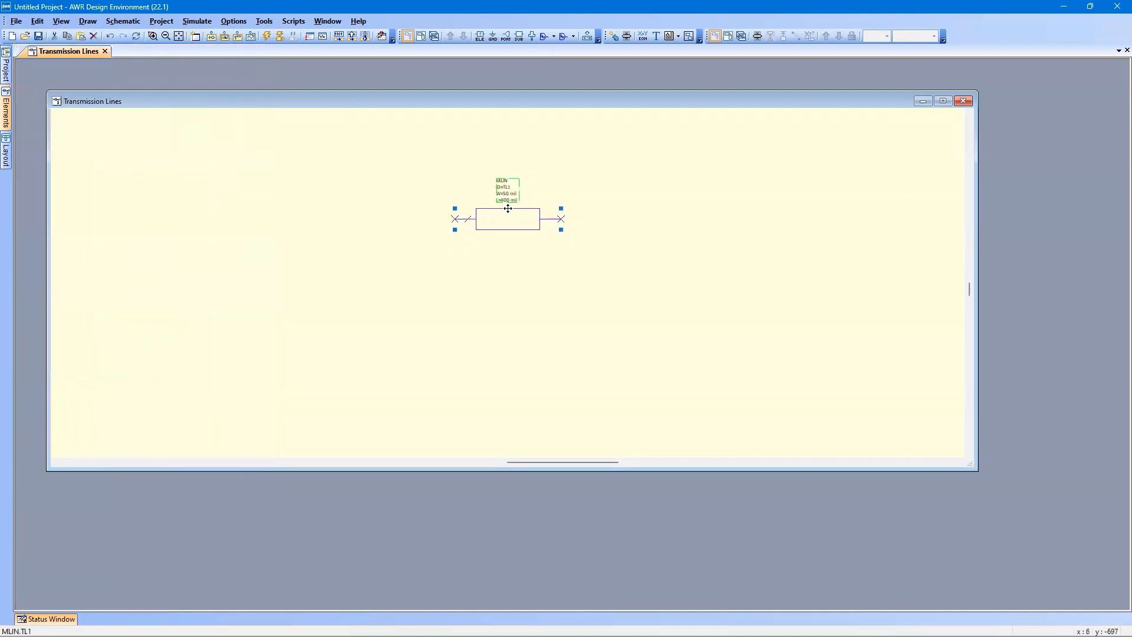
- Attach a port to each end of the microstrip line, flipping the second one so it faces the line
click(506, 38)
click(454, 219)
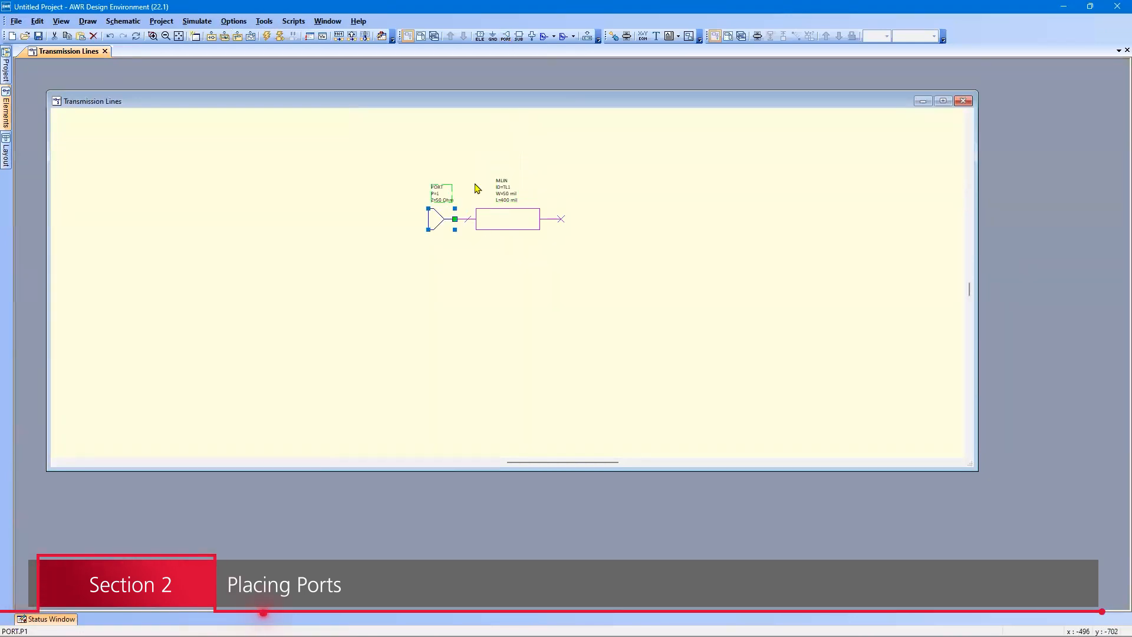
click(506, 38)
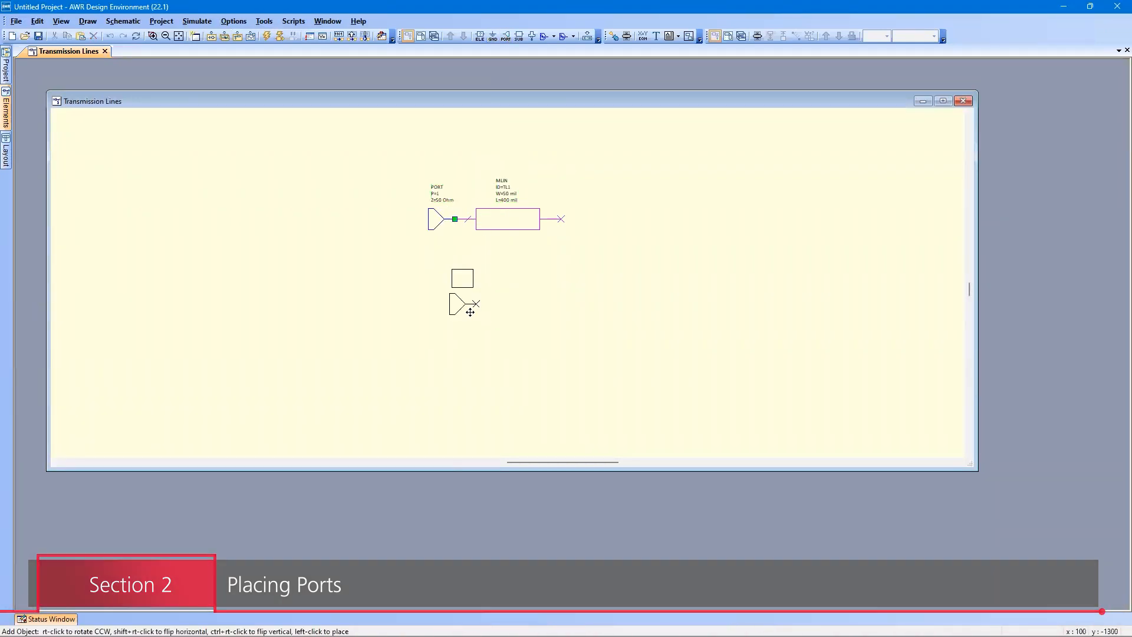
ctrl+right_click(591, 217)
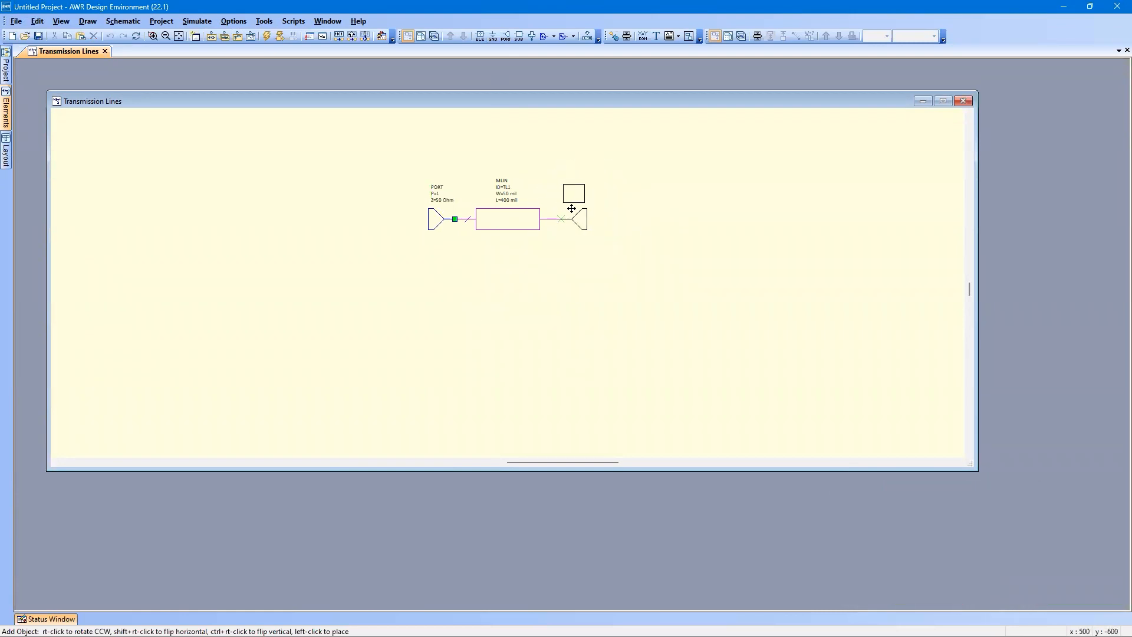
click(571, 209)
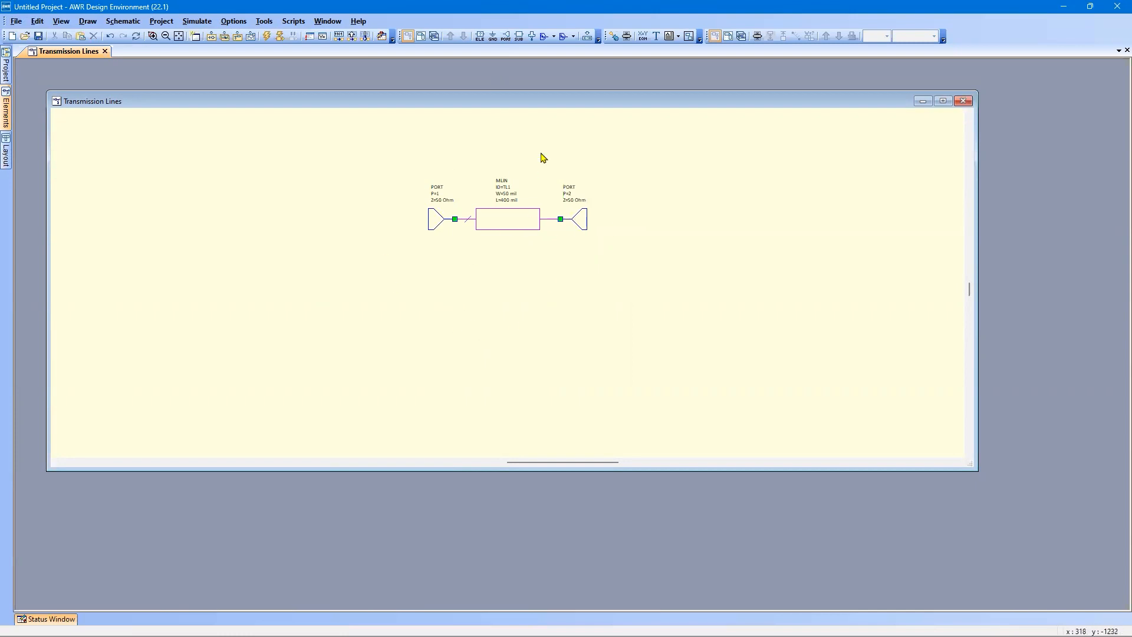
- Copy the whole circuit of microstrip line and two ports and paste the duplicate directly below the original
scroll(544, 158, up, 2)
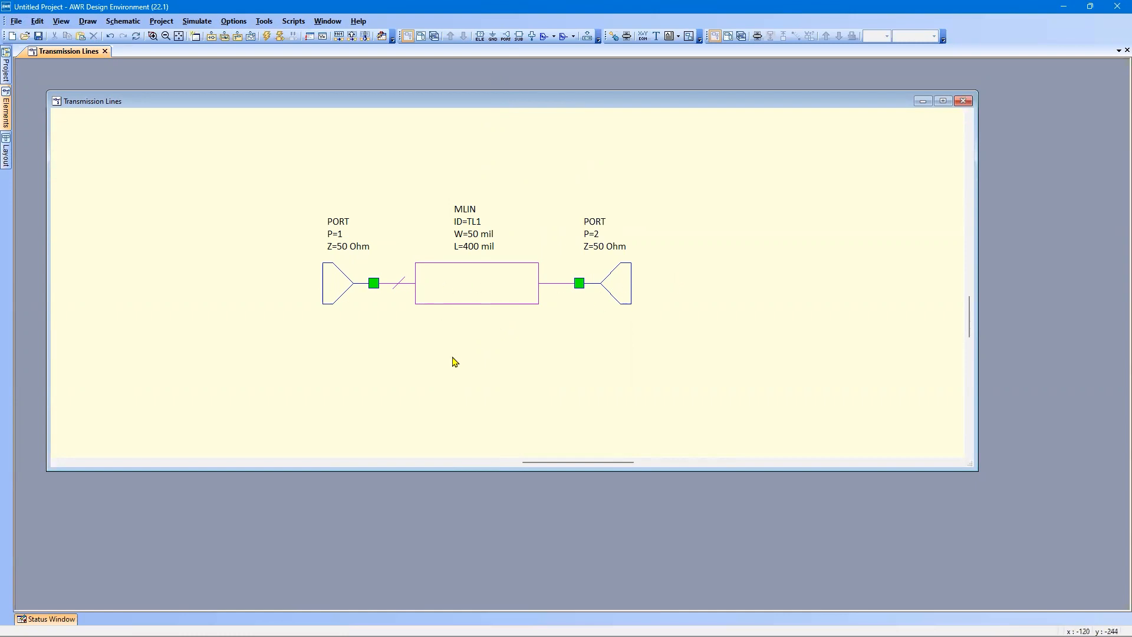
scroll(455, 361, down, 2)
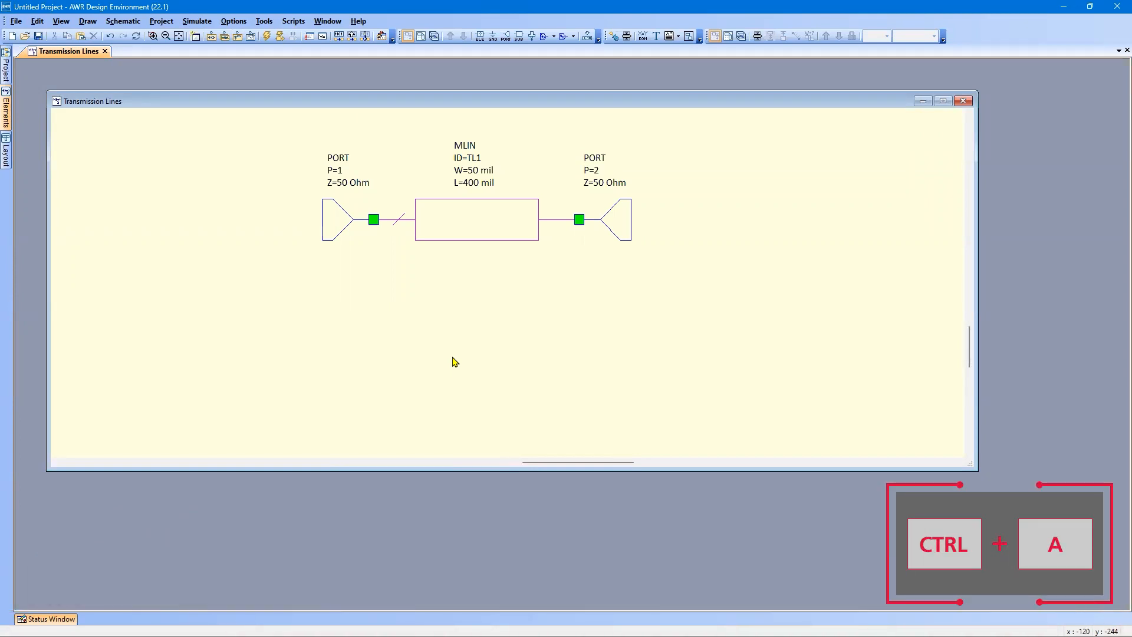
key(ctrl+a)
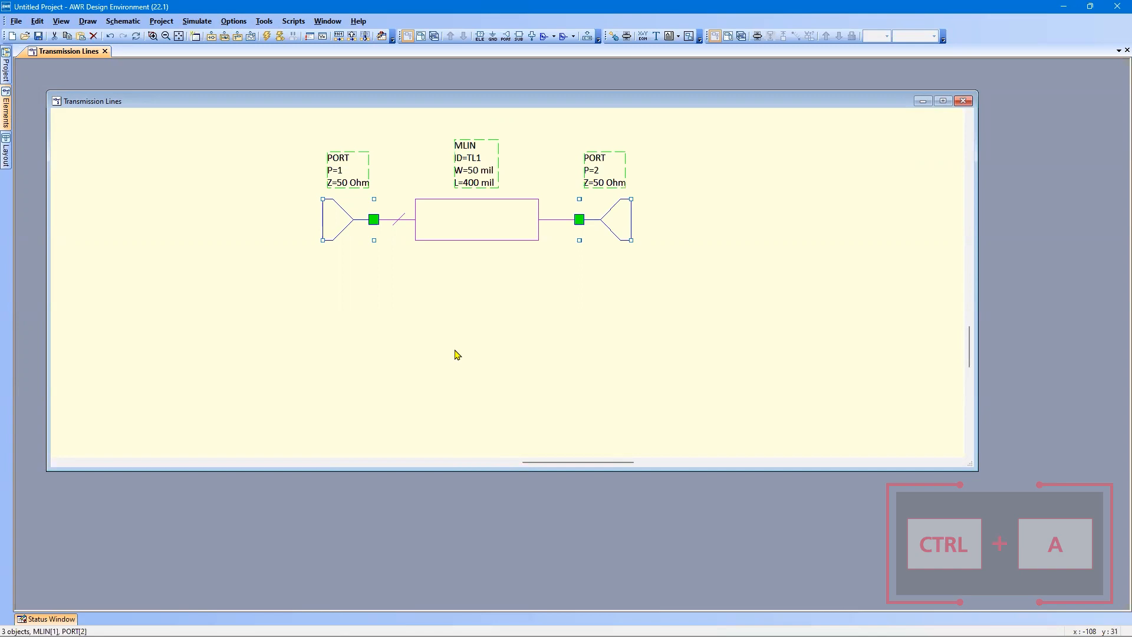
key(ctrl+c)
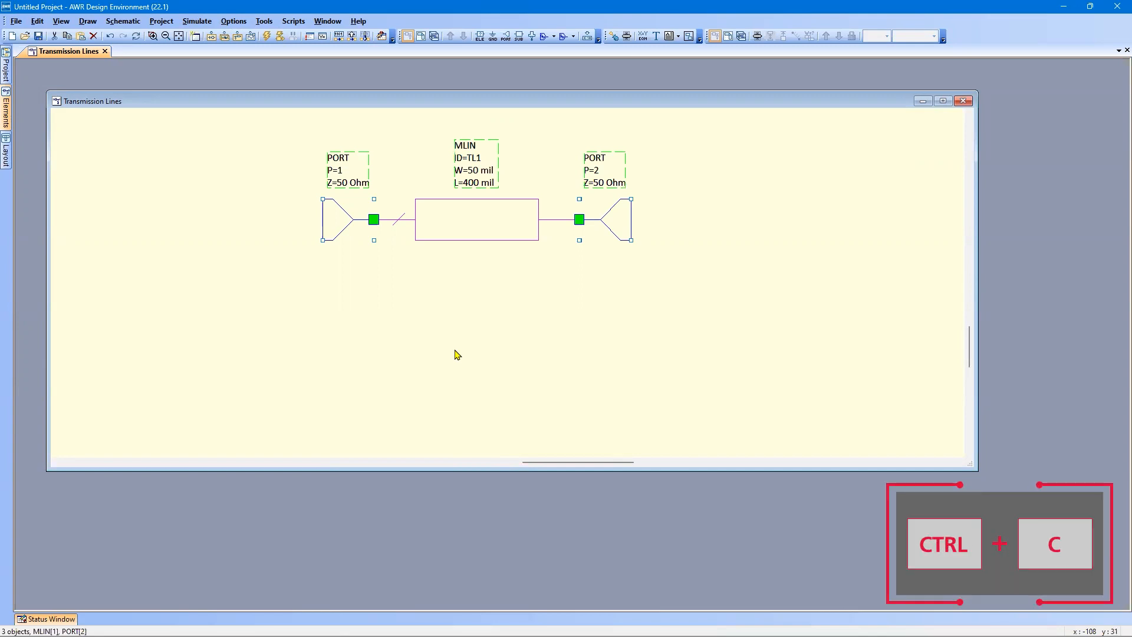
key(ctrl+v)
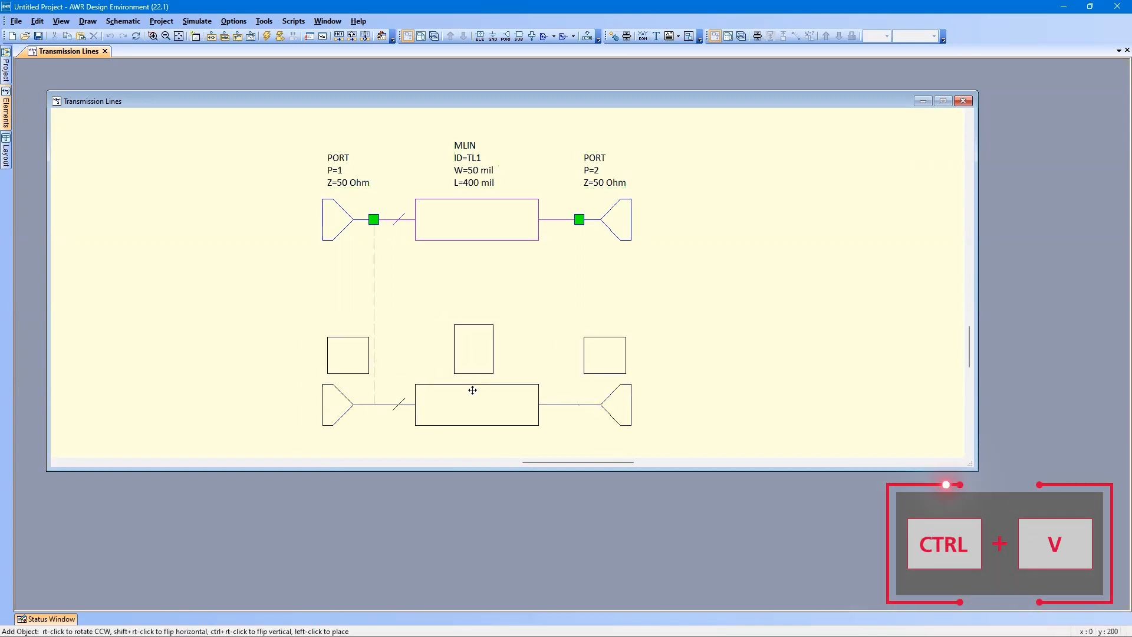
click(465, 392)
scroll(719, 311, down, 2)
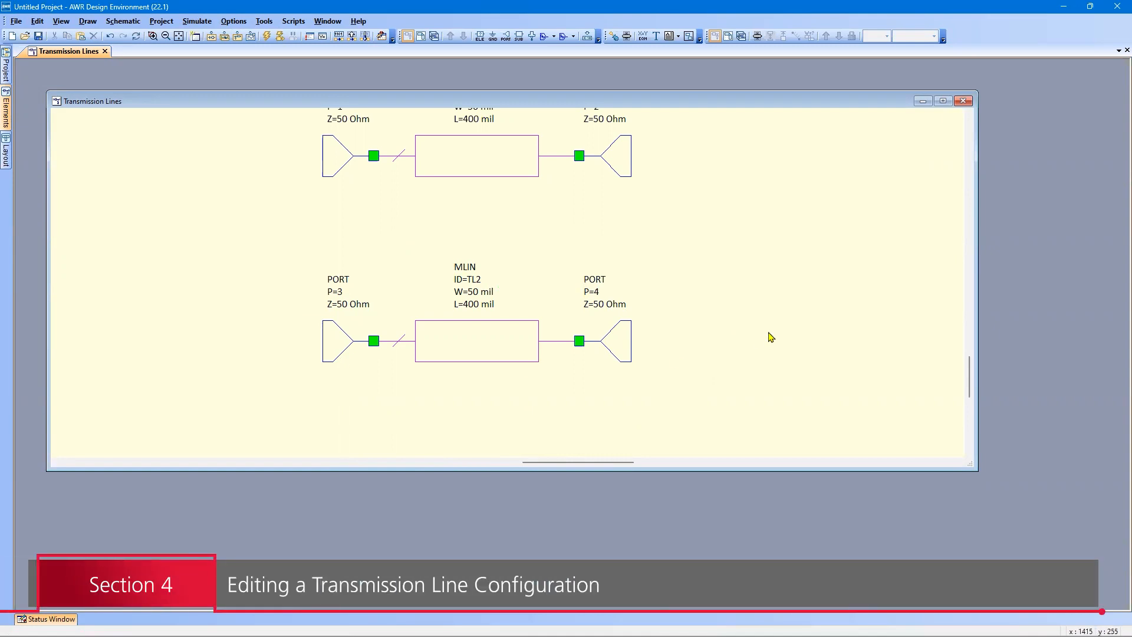
click(470, 342)
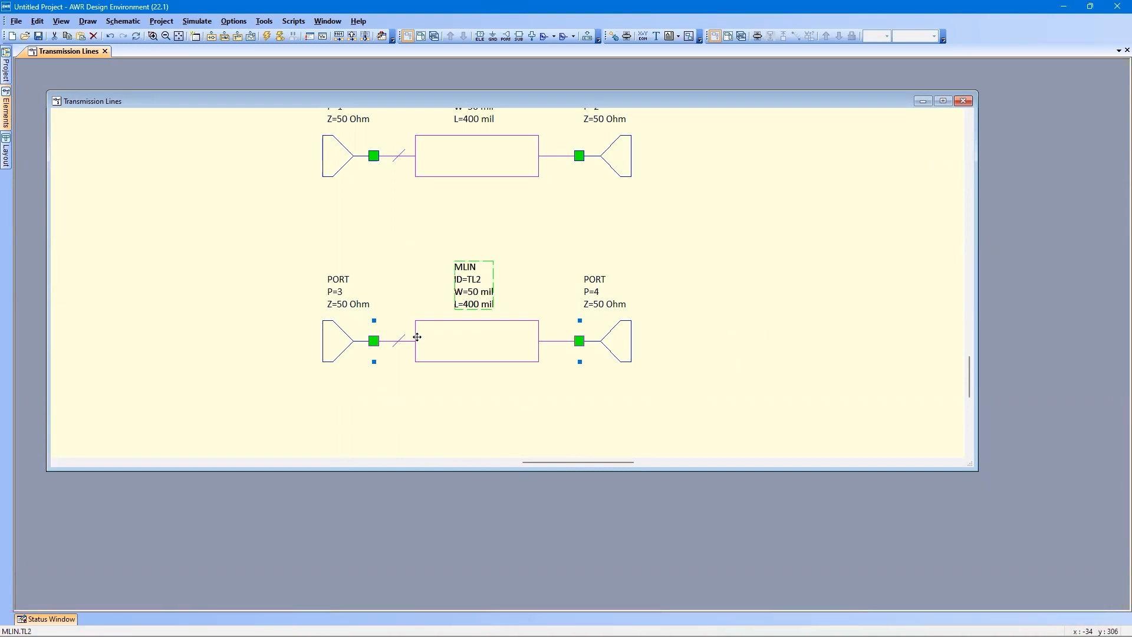
click(344, 308)
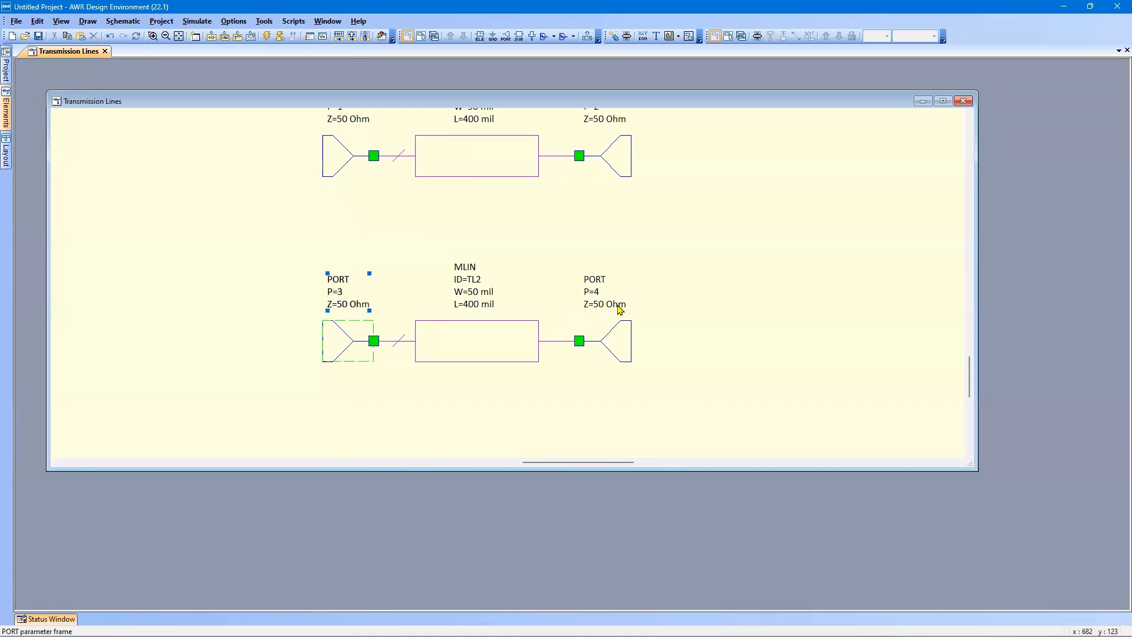
click(787, 255)
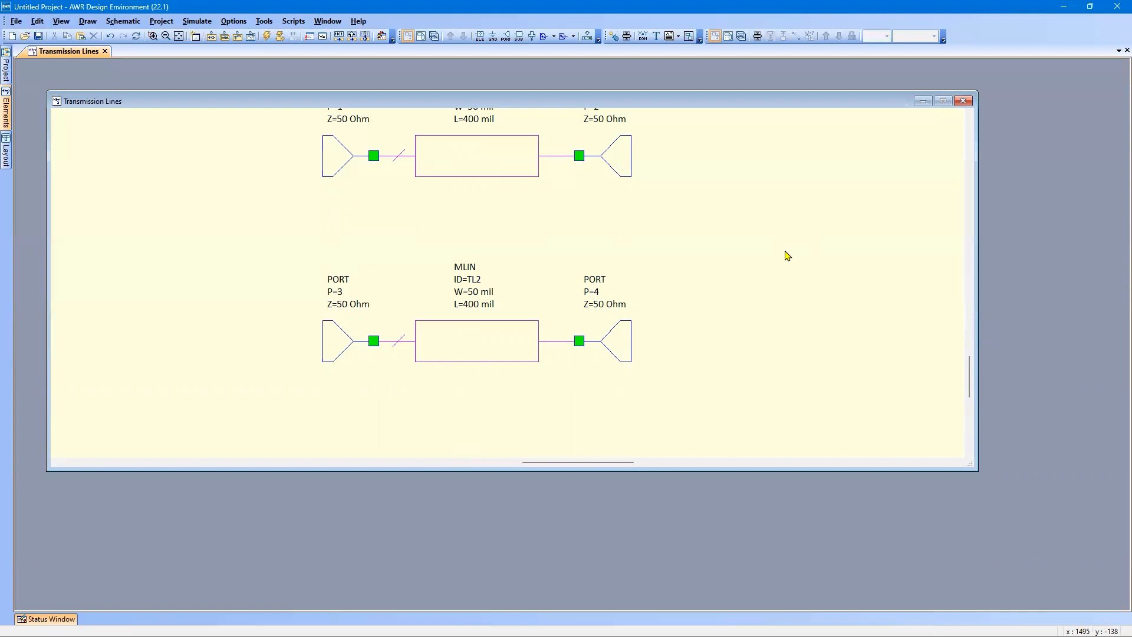
- Look up "equ" in the help index and display the first Equations topic for built-in variables
click(360, 22)
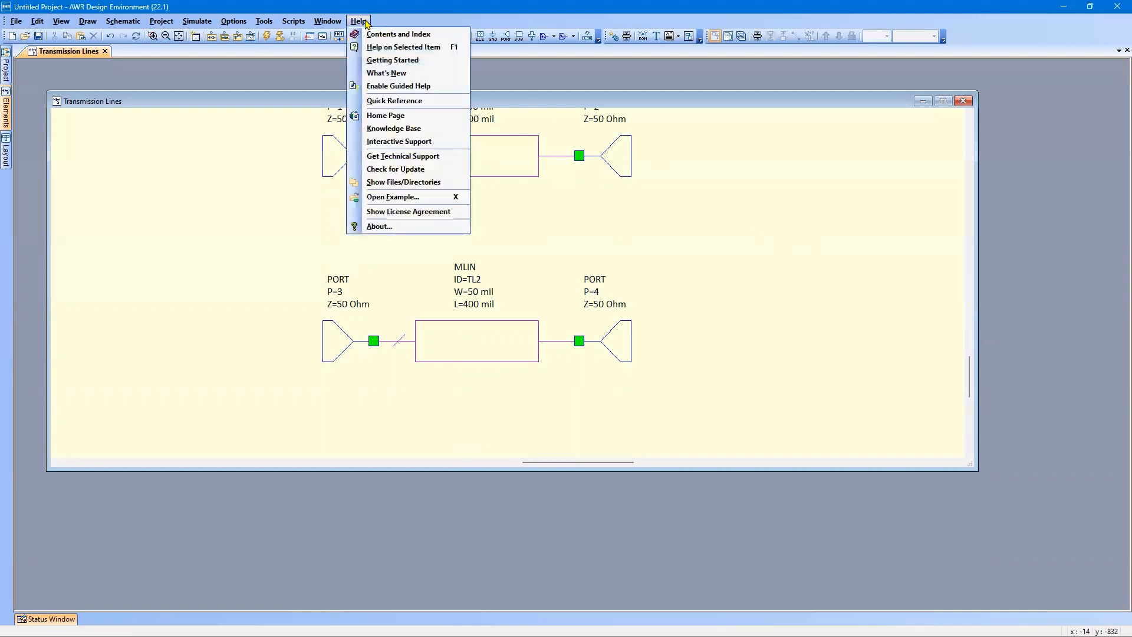
click(372, 35)
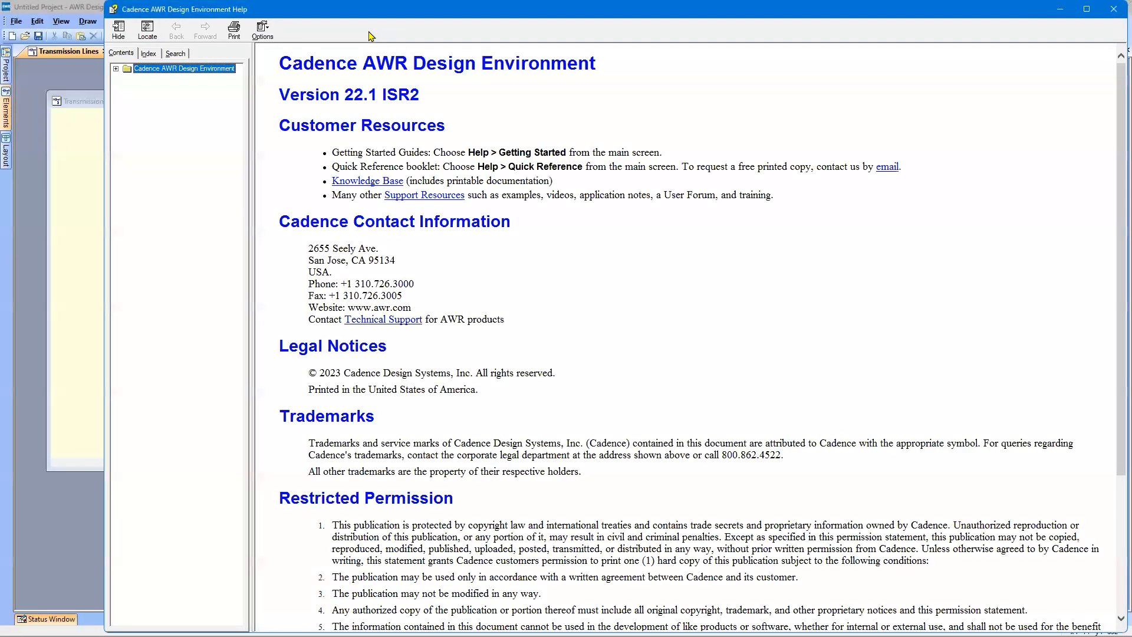
click(147, 57)
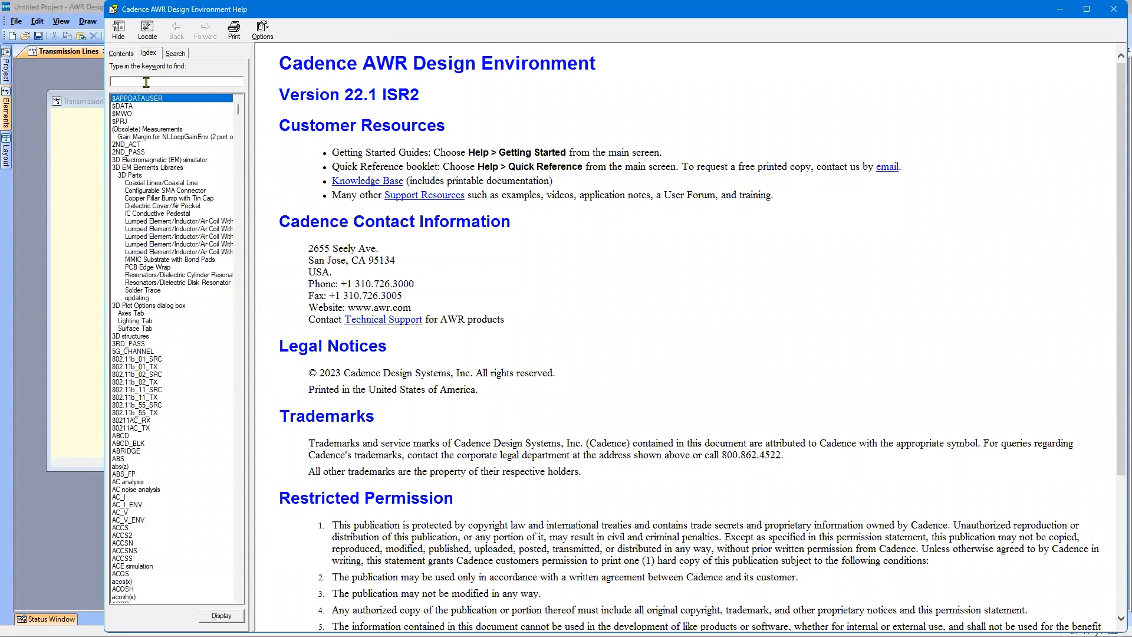
text(equ)
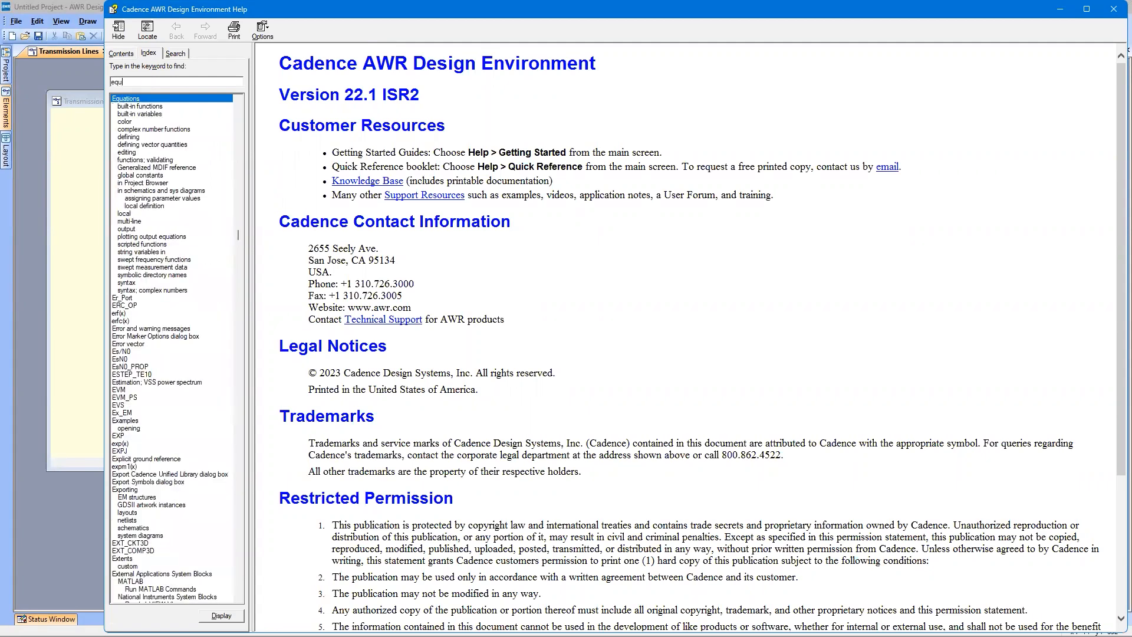
double_click(140, 114)
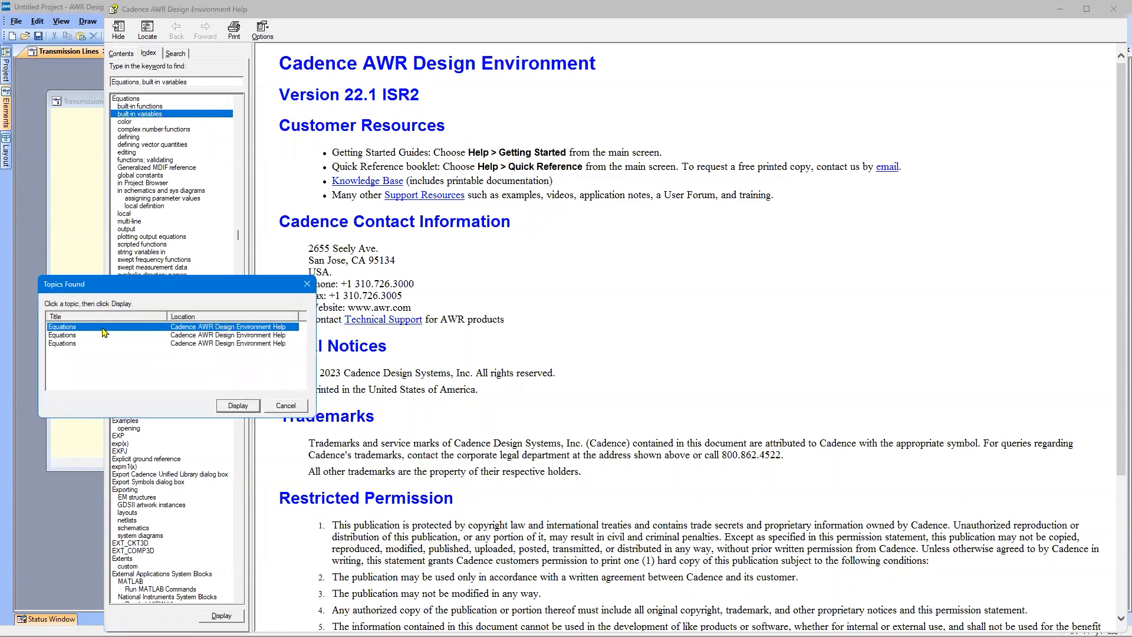
double_click(102, 329)
- Find the square root function sqrt(x) in the math operations table and close the help
scroll(411, 291, down, 3)
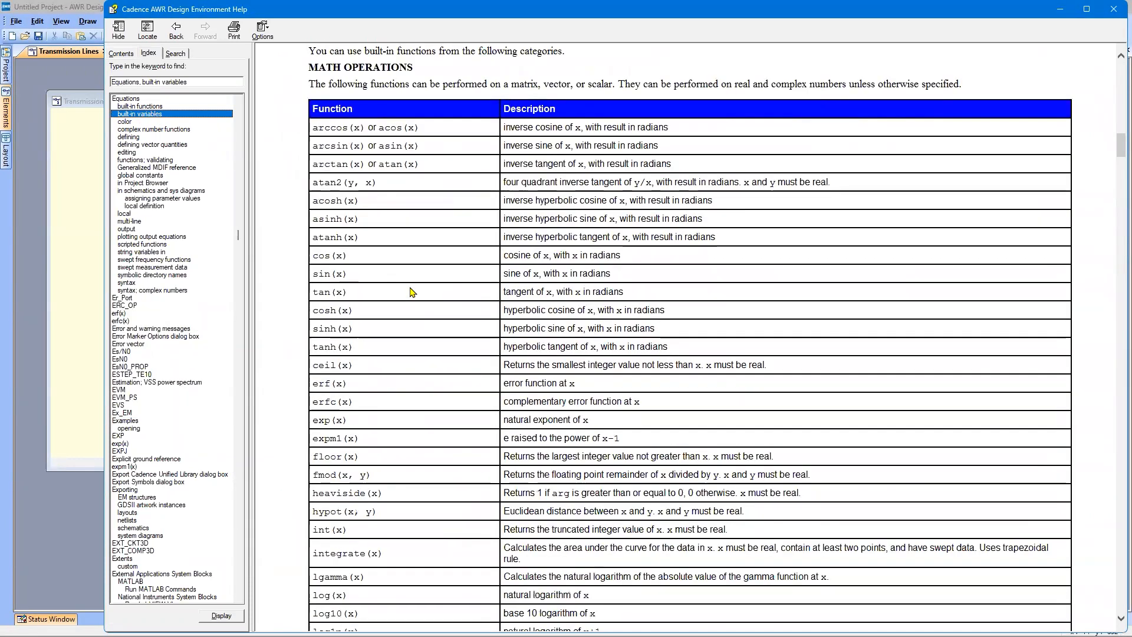
scroll(413, 277, down, 9)
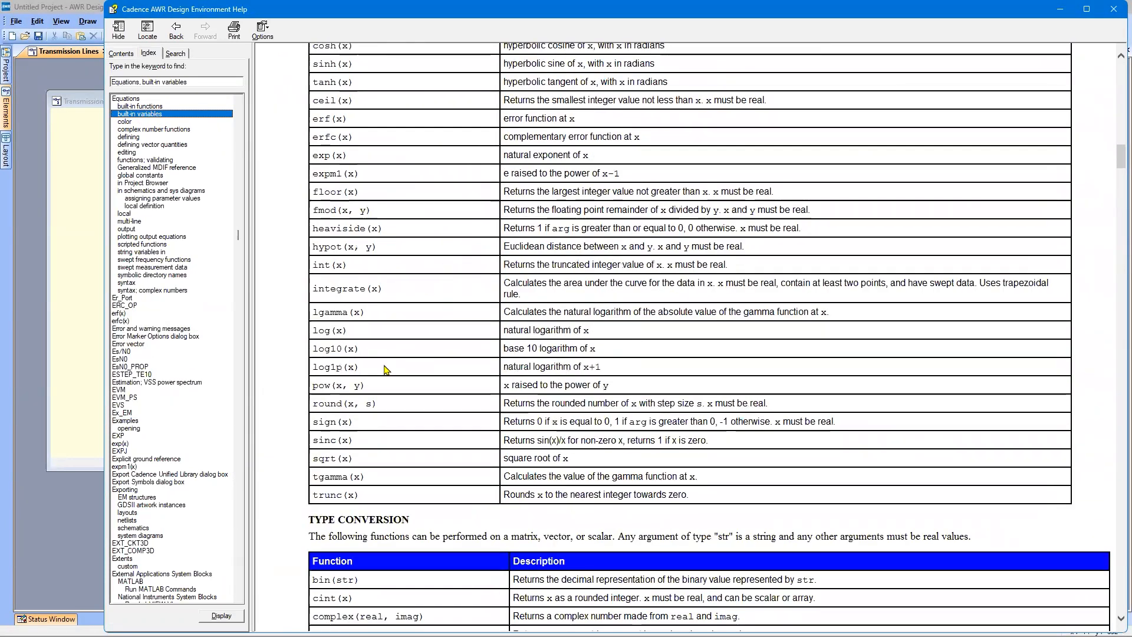
drag(312, 459, 359, 463)
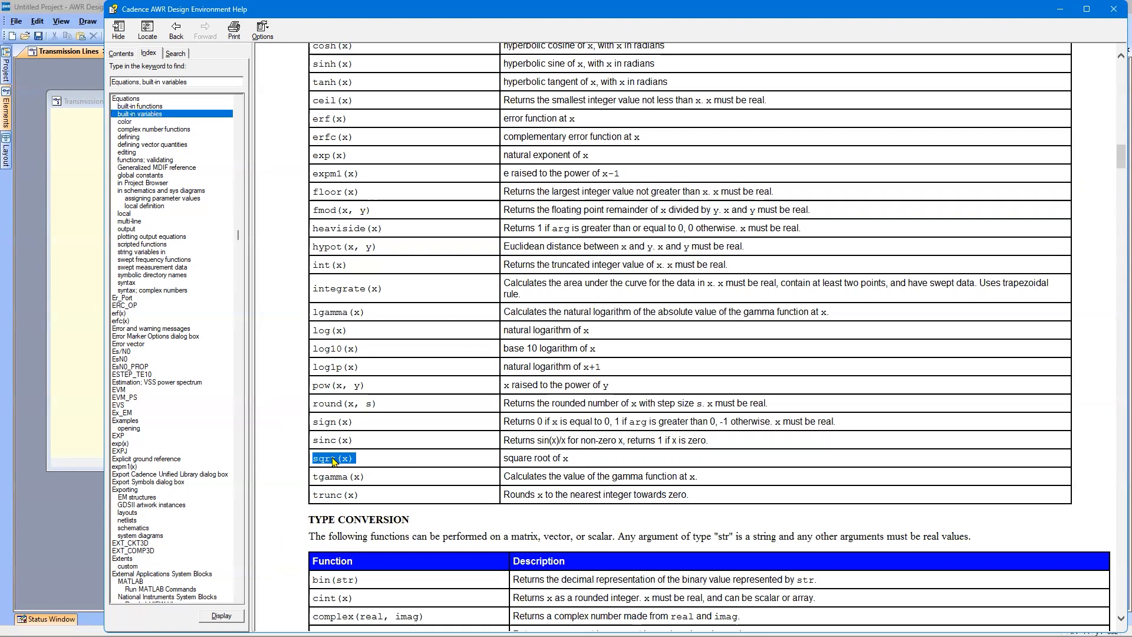
click(1112, 12)
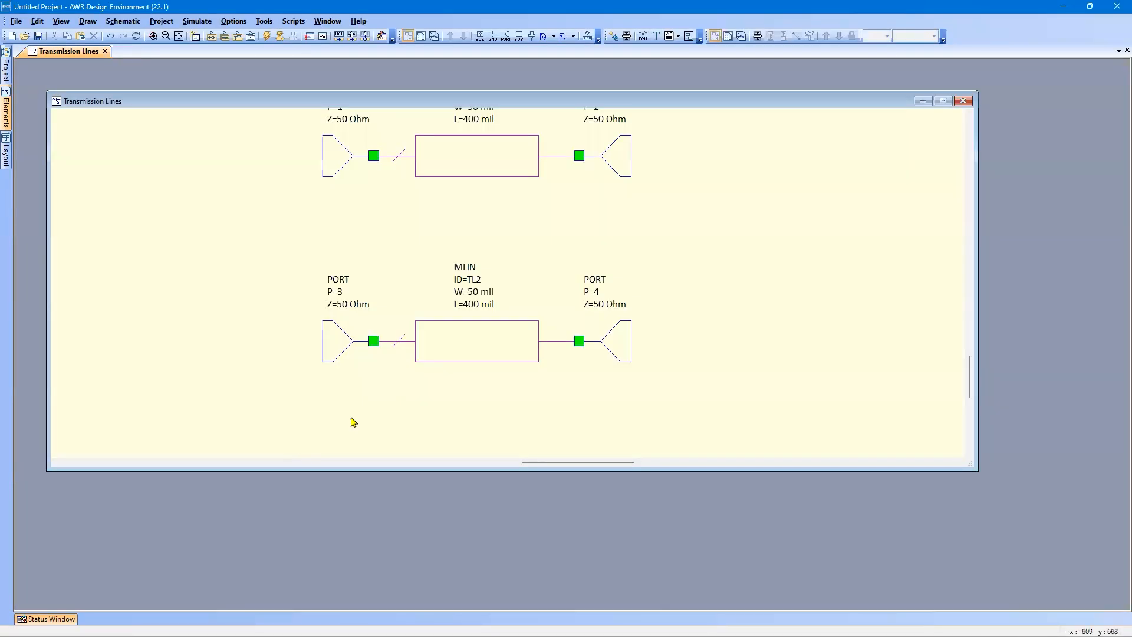
- Set the termination impedance of both ports on the lower microstrip line to 50 * sqrt(2) Ohm
click(333, 345)
shift+click(621, 347)
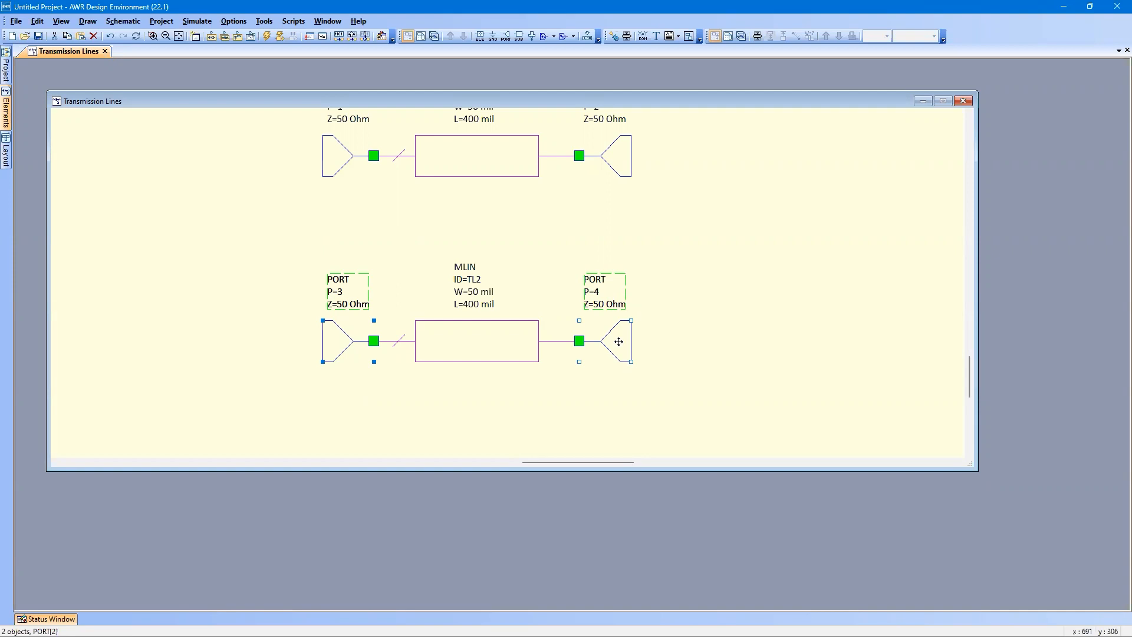
double_click(618, 342)
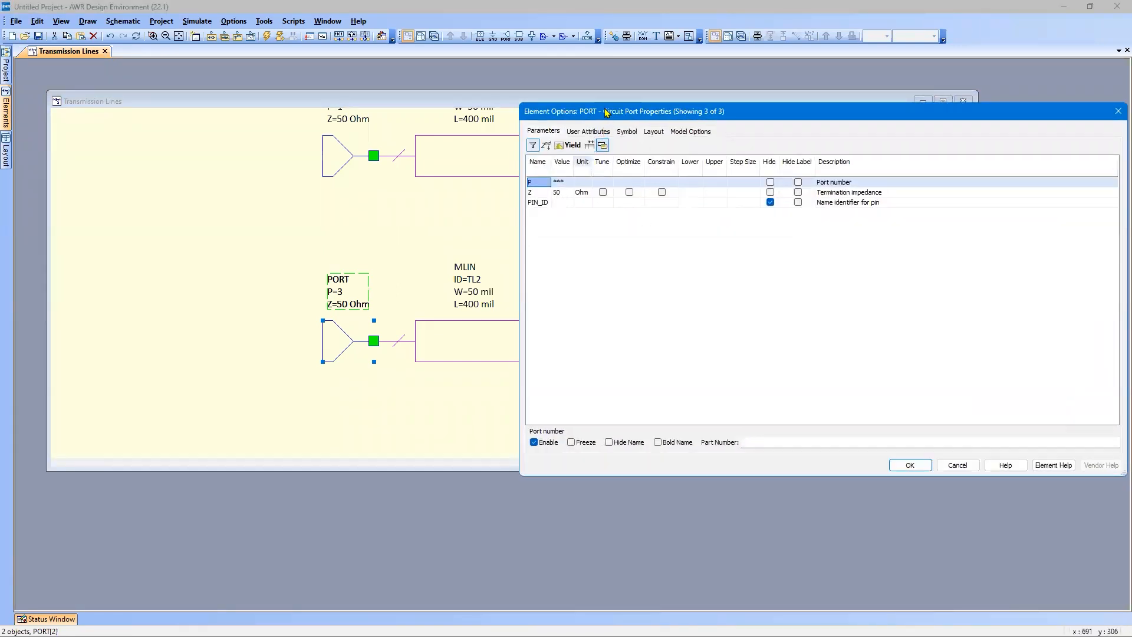
drag(600, 112, 424, 125)
click(387, 204)
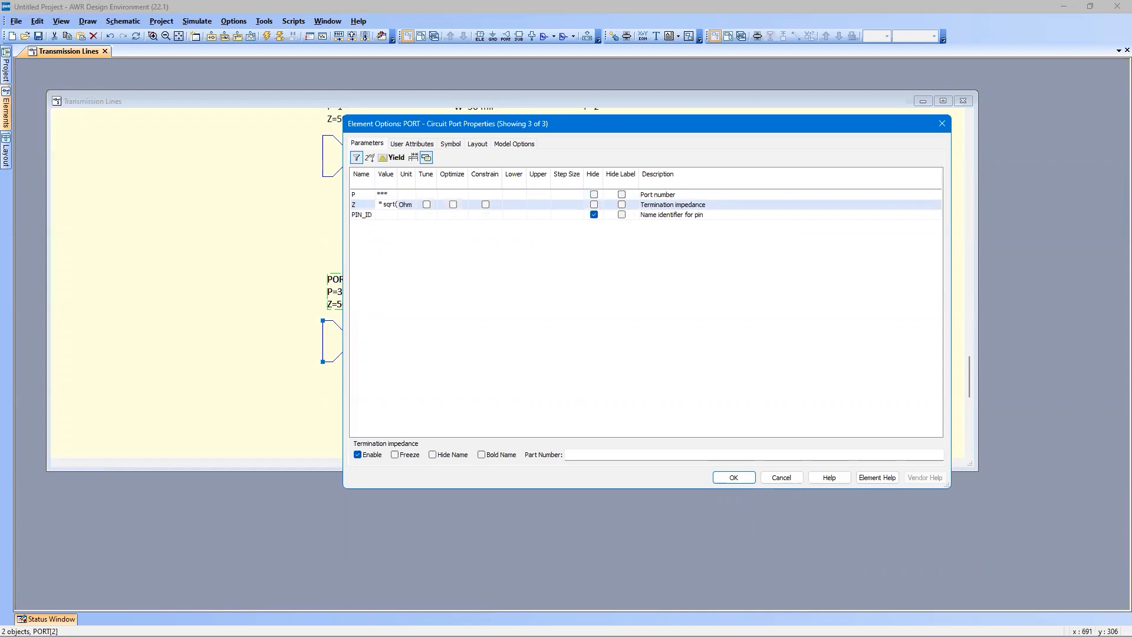
text(* sqrt(2))
key(Return)
click(734, 477)
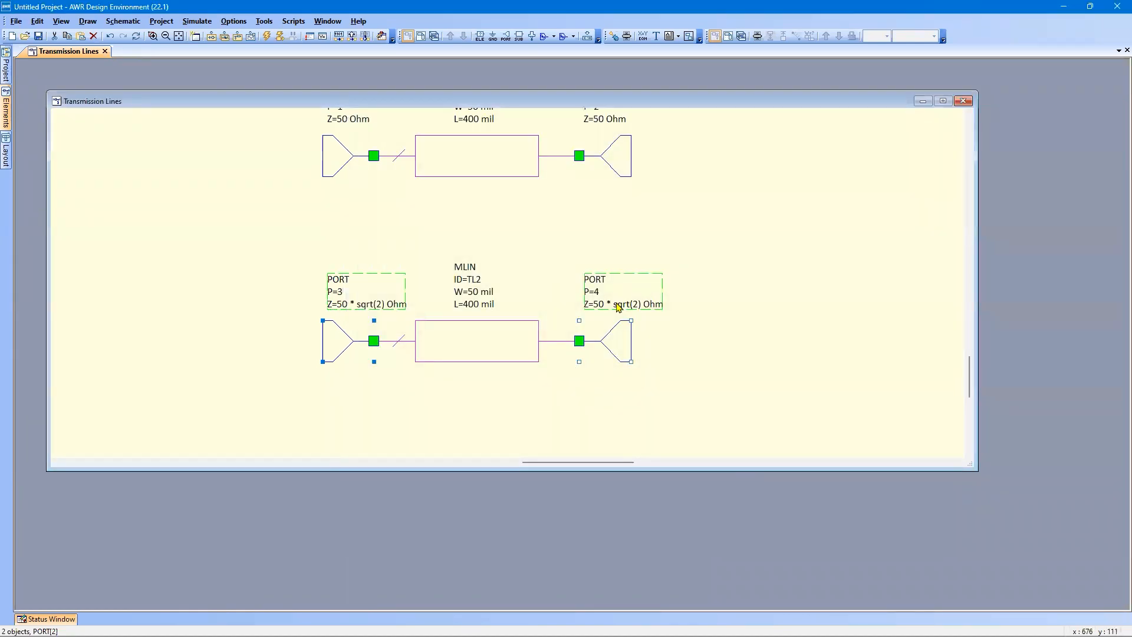
- Shift the parameter labels of ports 3 and 4 slightly left so they sit clear over their symbols
click(336, 298)
drag(336, 299, 318, 297)
drag(595, 297, 577, 297)
click(628, 428)
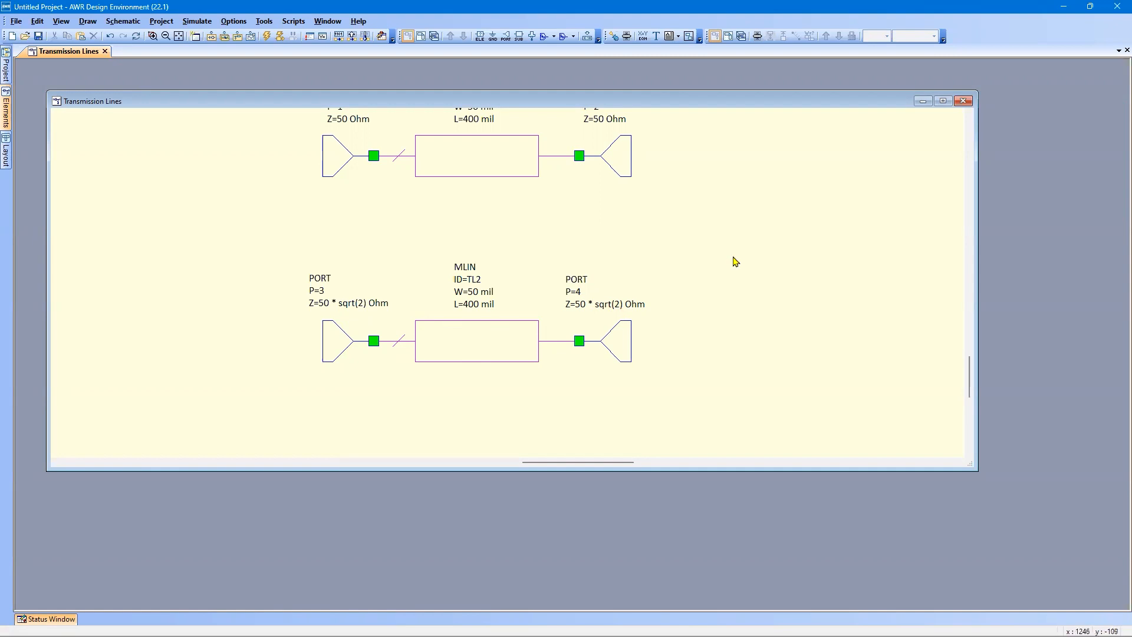
key(Home)
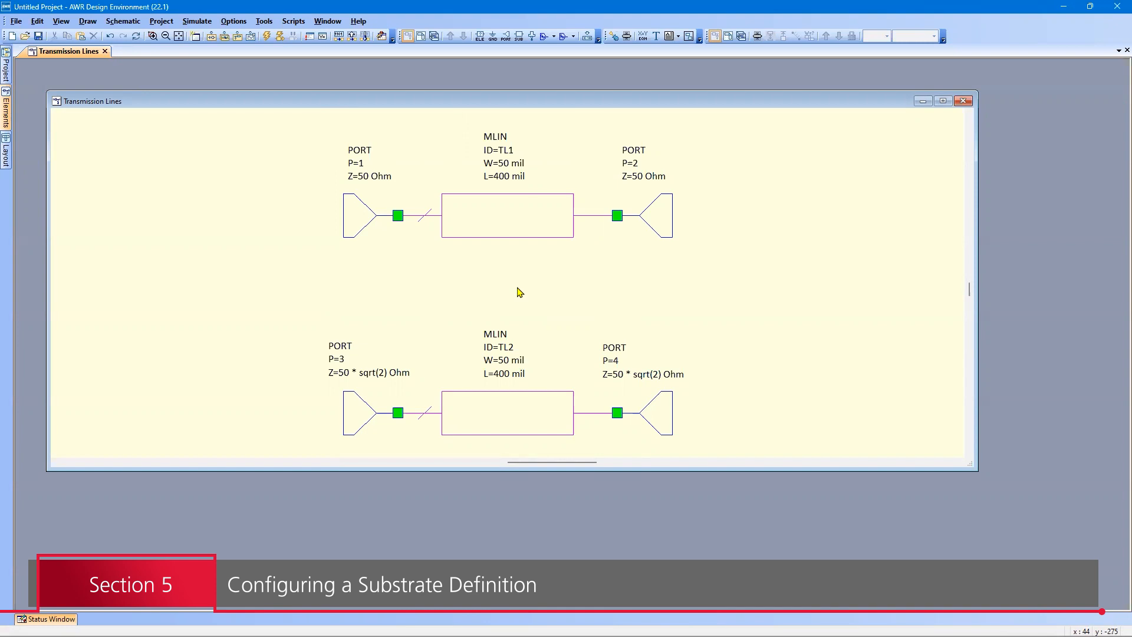
- Add the model block of microstrip line TL1 and place the MSUB substrate left of the two circuits
right_click(498, 210)
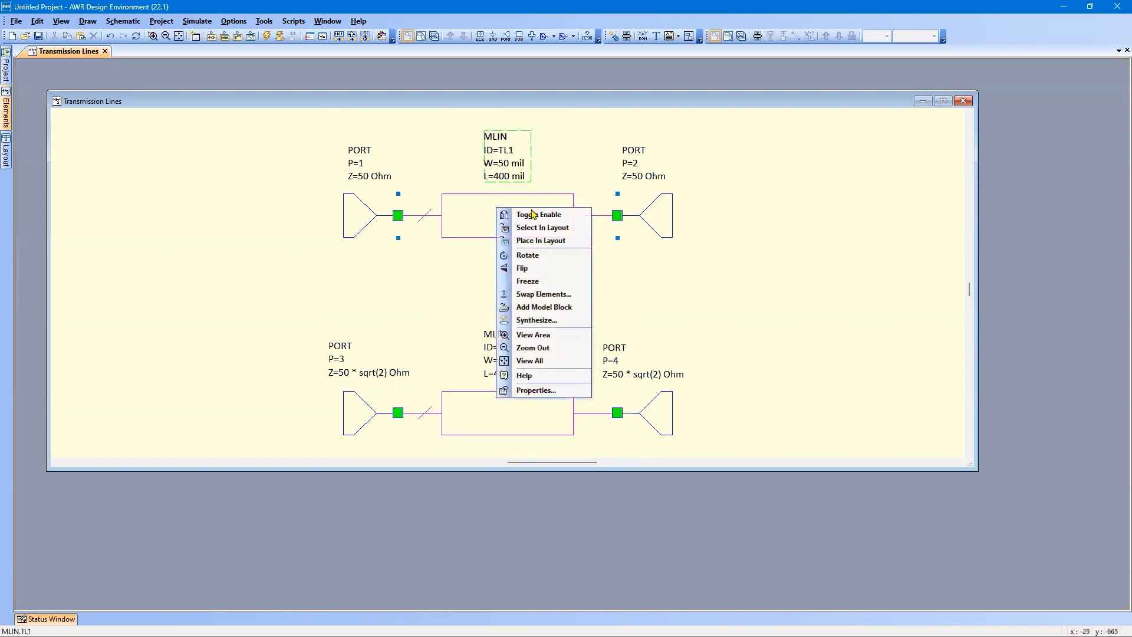
click(548, 307)
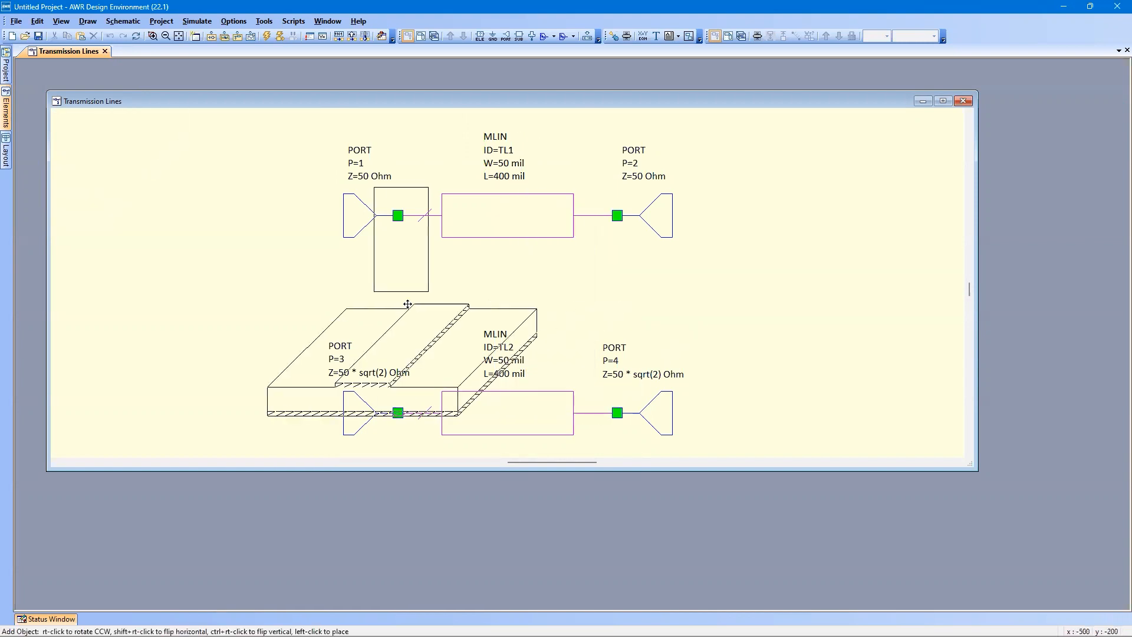
scroll(173, 326, down, 2)
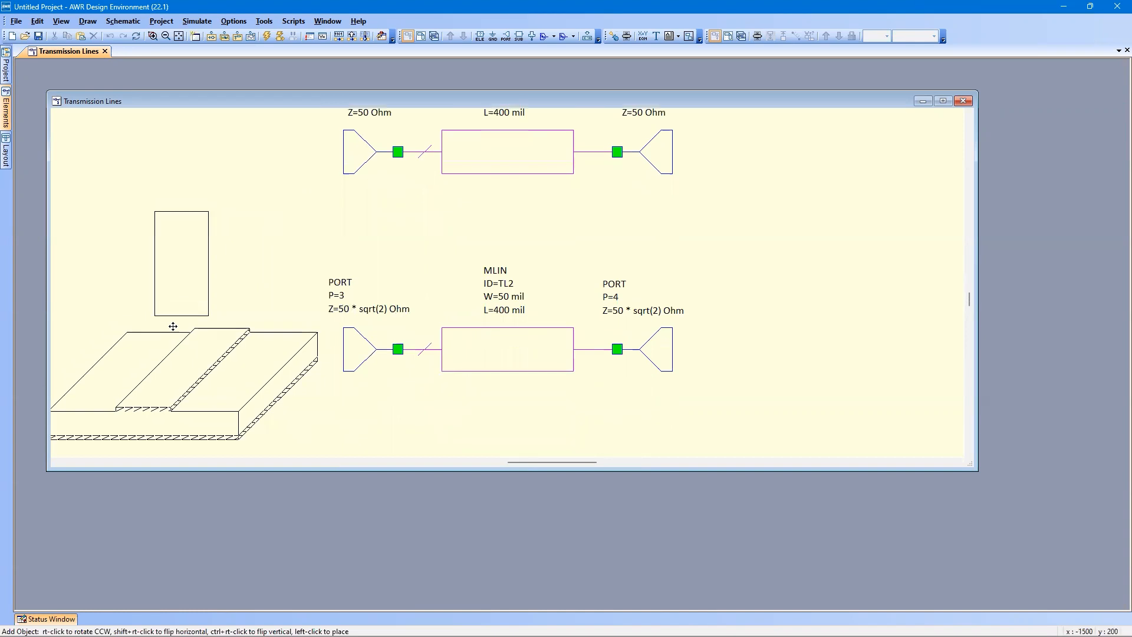
scroll(172, 326, left, 4)
click(248, 267)
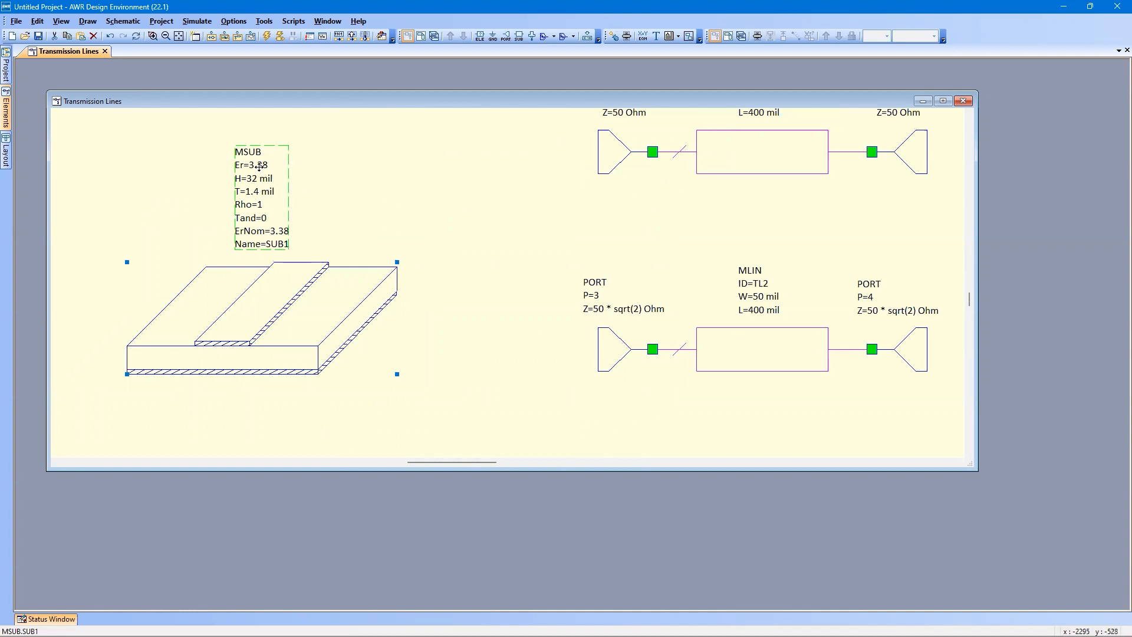
- Set the MSUB substrate's relative permittivity Er to 4.45 and its height H to 20 mil
click(261, 168)
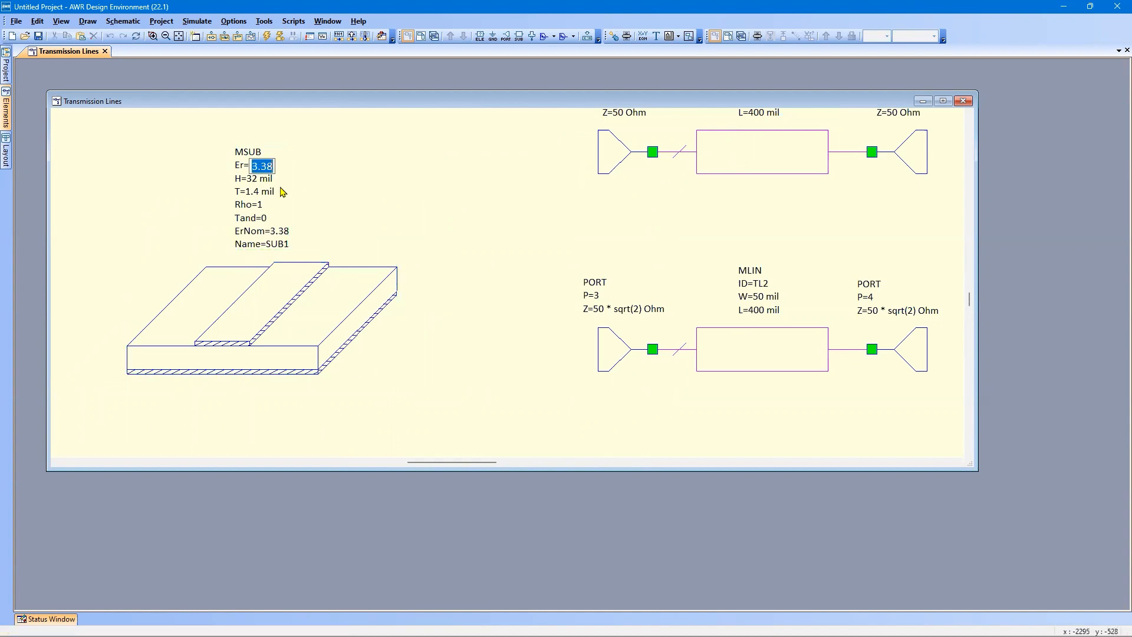
text(4.45)
key(Tab)
text(20)
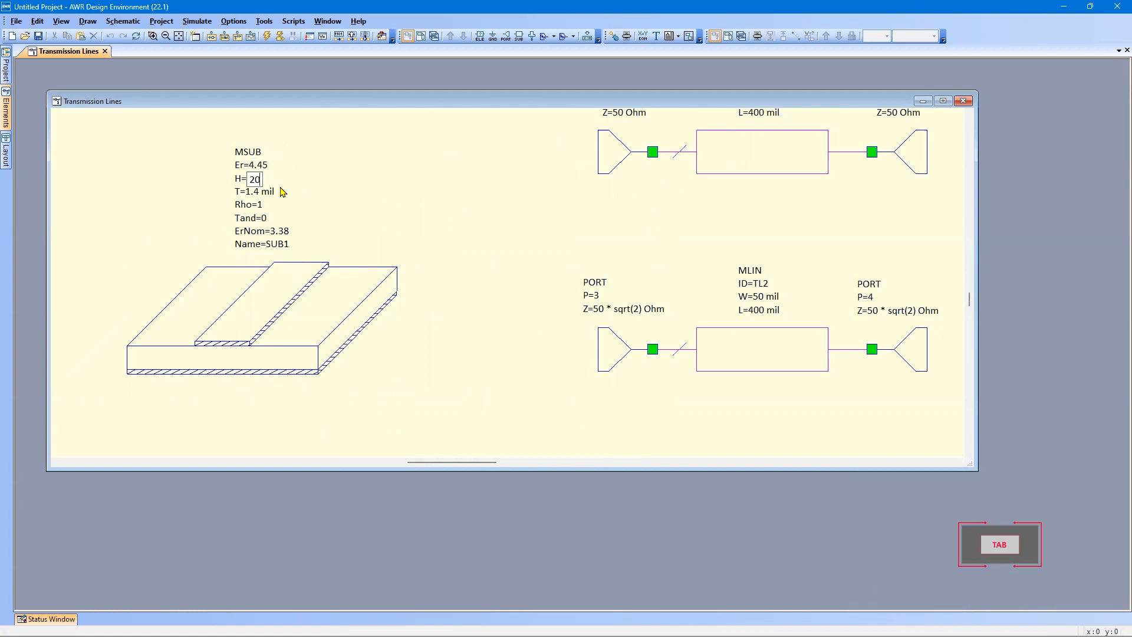
key(Tab)
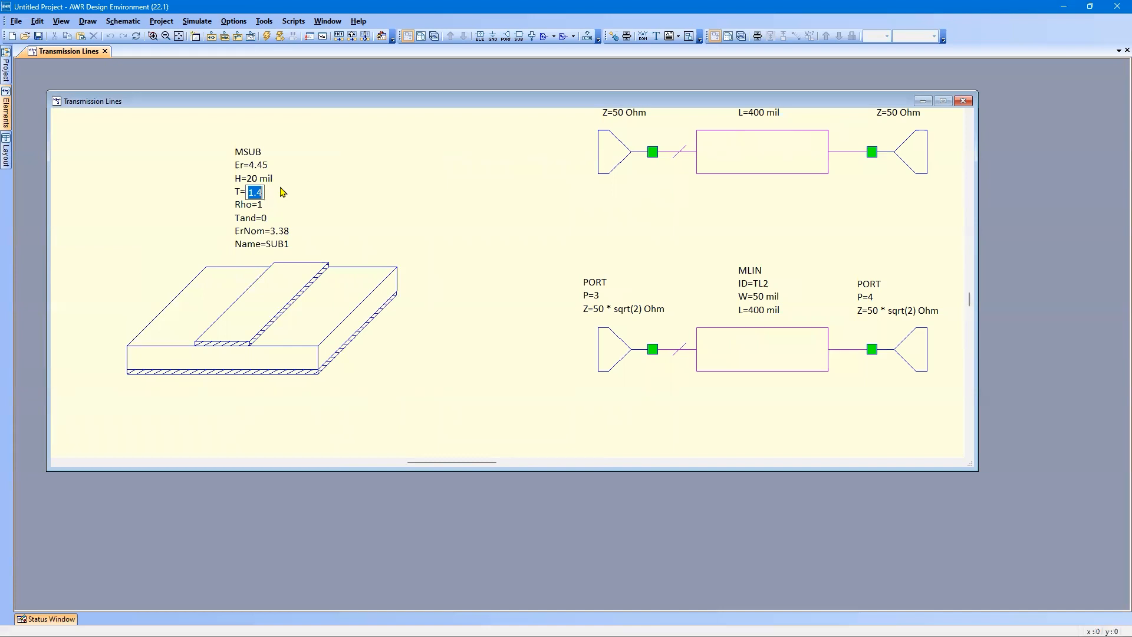
- Set the MSUB substrate's Rho to 0.7 and its loss tangent Tand to 0.0031
key(Tab)
text(0.7)
key(Tab)
text(0.00)
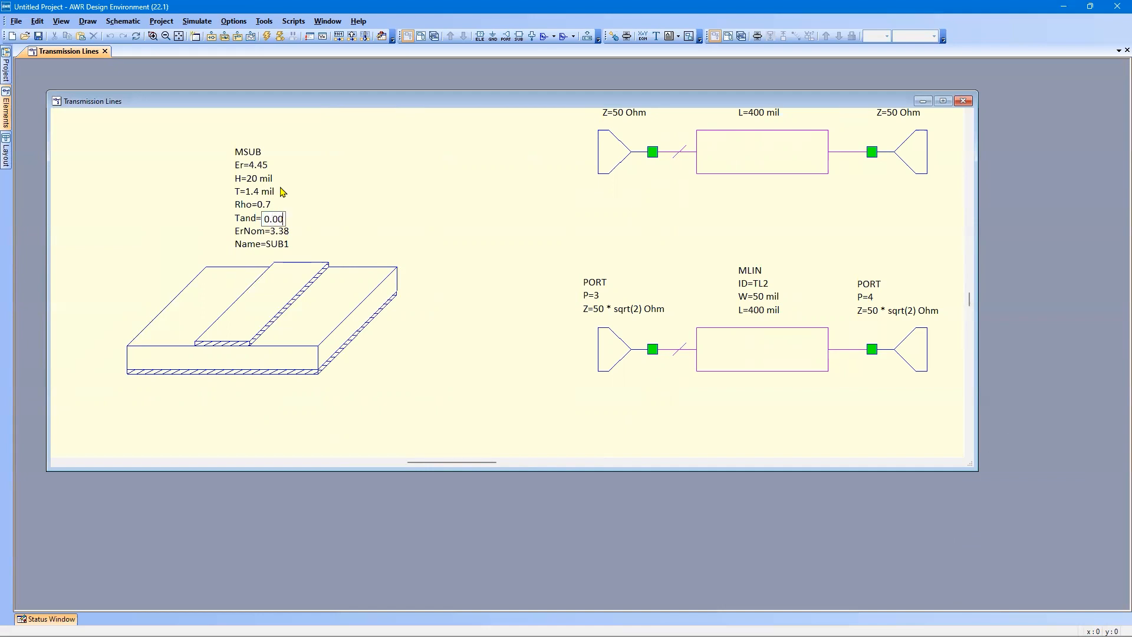
text(31)
key(Tab)
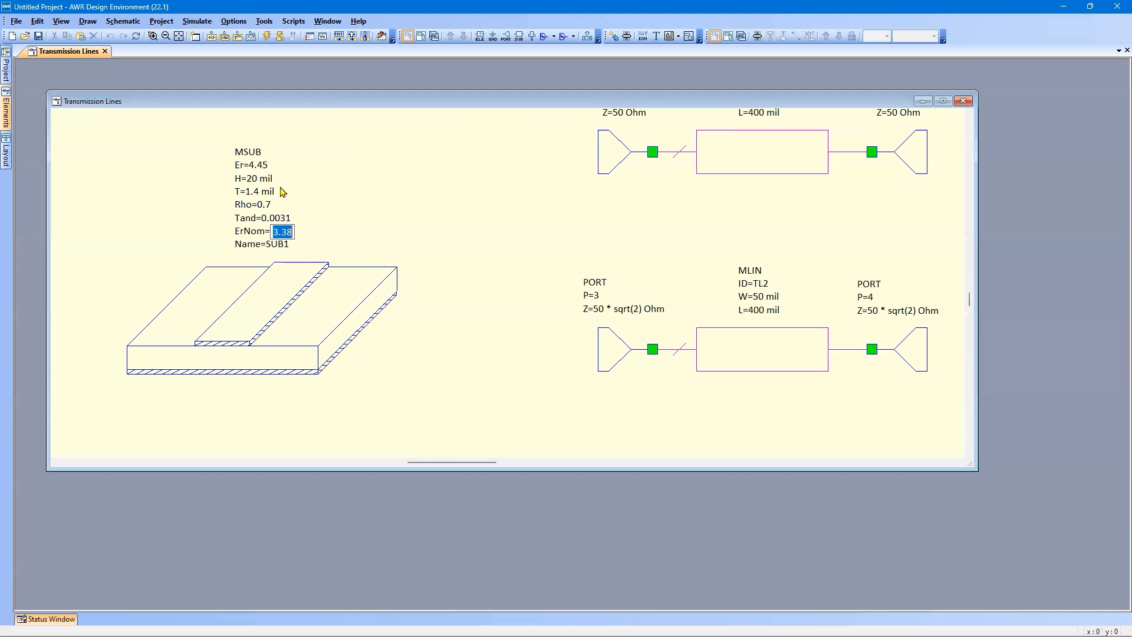
key(Return)
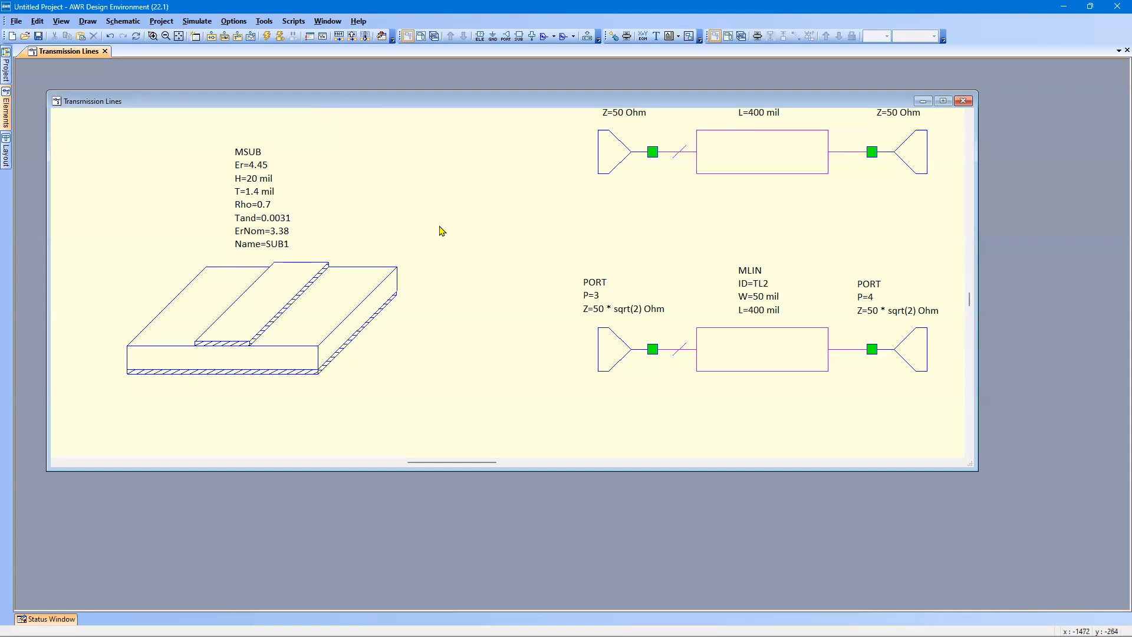
scroll(442, 231, down, 1)
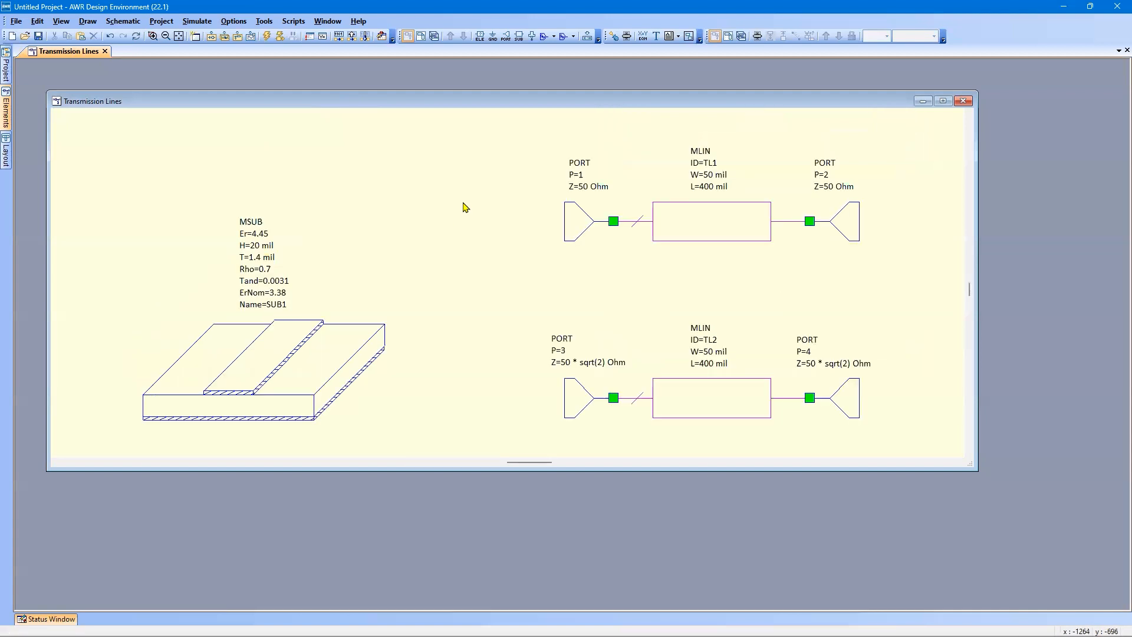
- Replace the project frequency range with a linear sweep from 2 to 10 GHz in 0.1 GHz steps
click(241, 22)
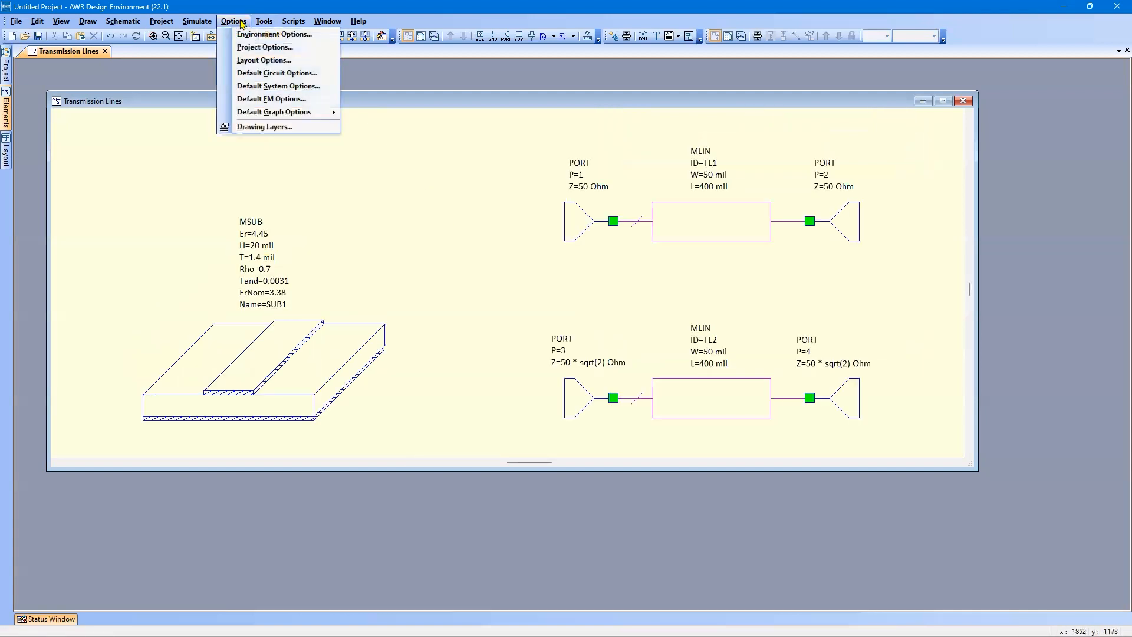
click(255, 47)
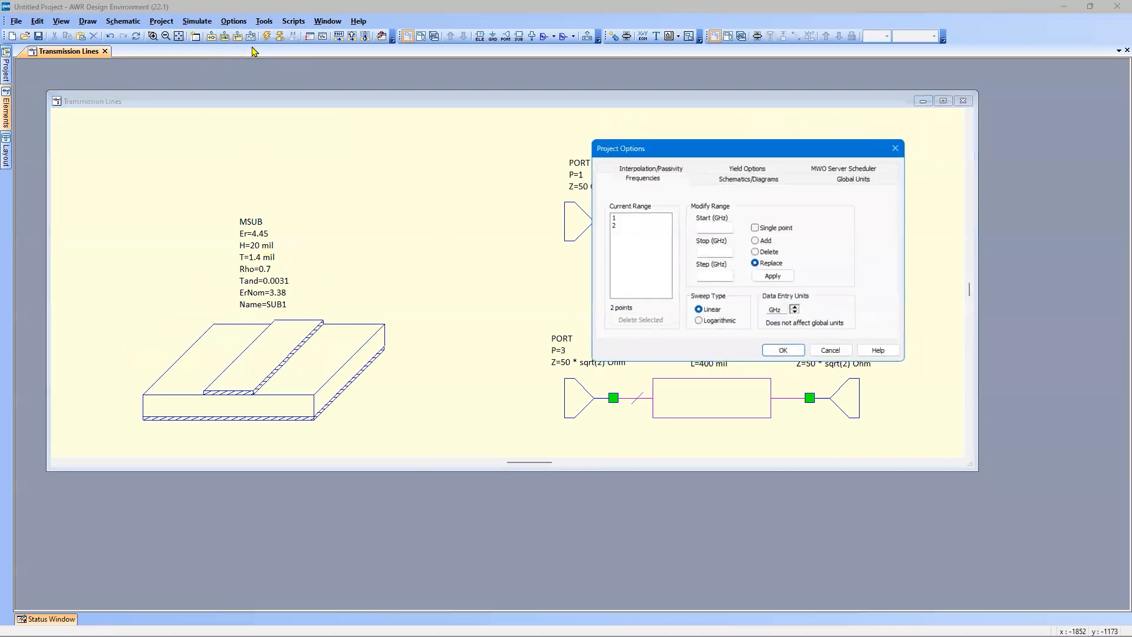
click(715, 227)
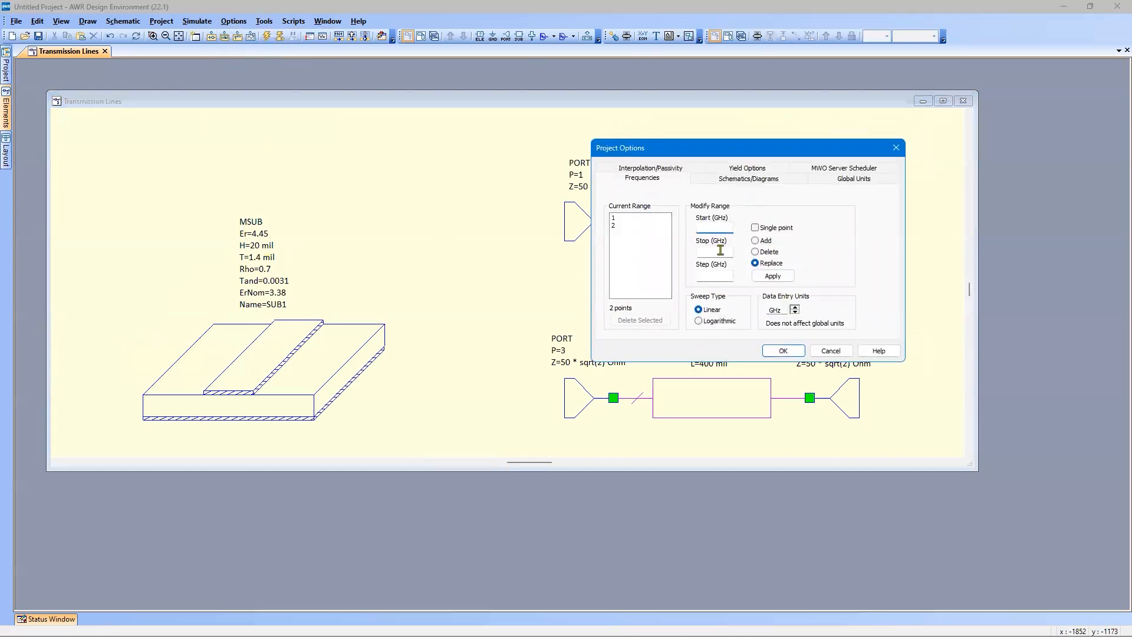
text(2)
key(Tab)
text(10)
key(Tab)
text(0)
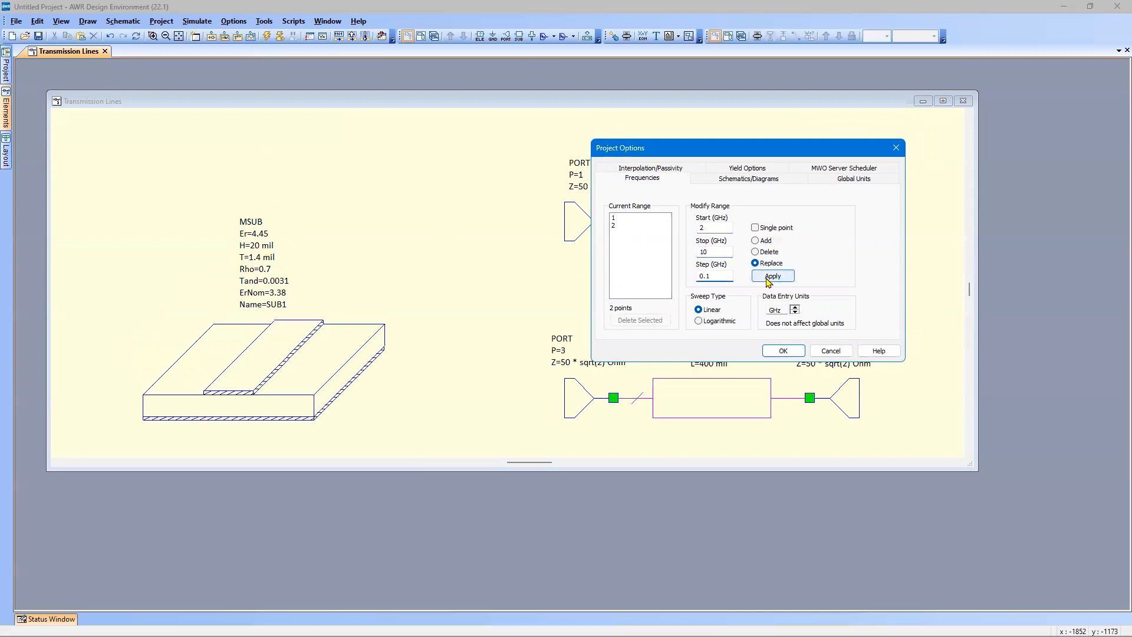
click(770, 277)
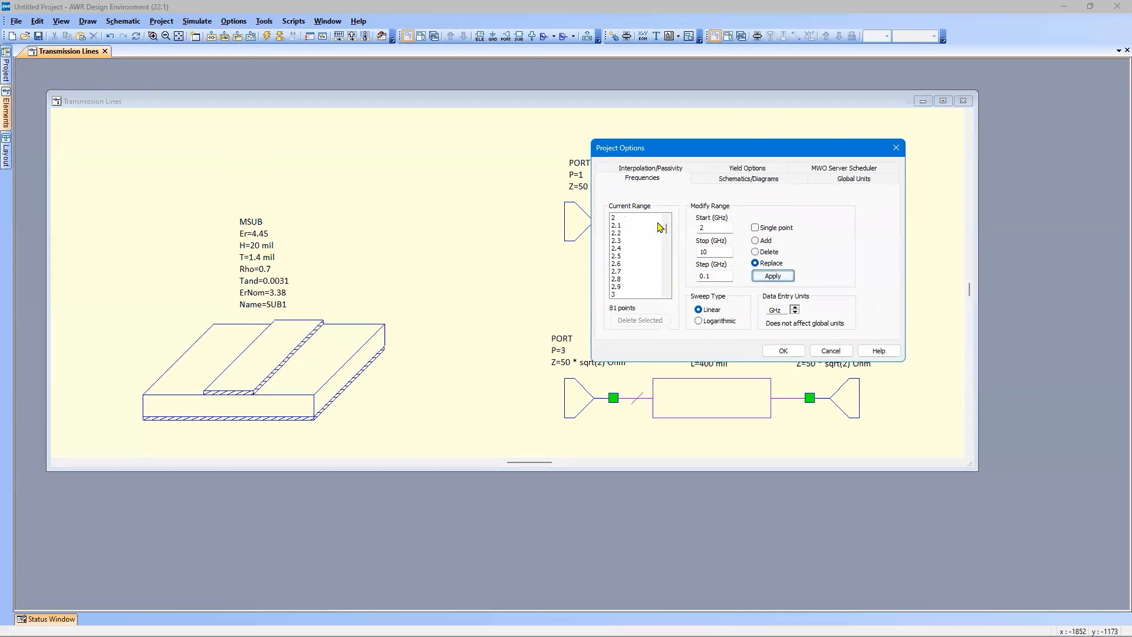
mouse_move(668, 225)
mouse_down()
mouse_move(666, 285)
mouse_move(661, 210)
mouse_up()
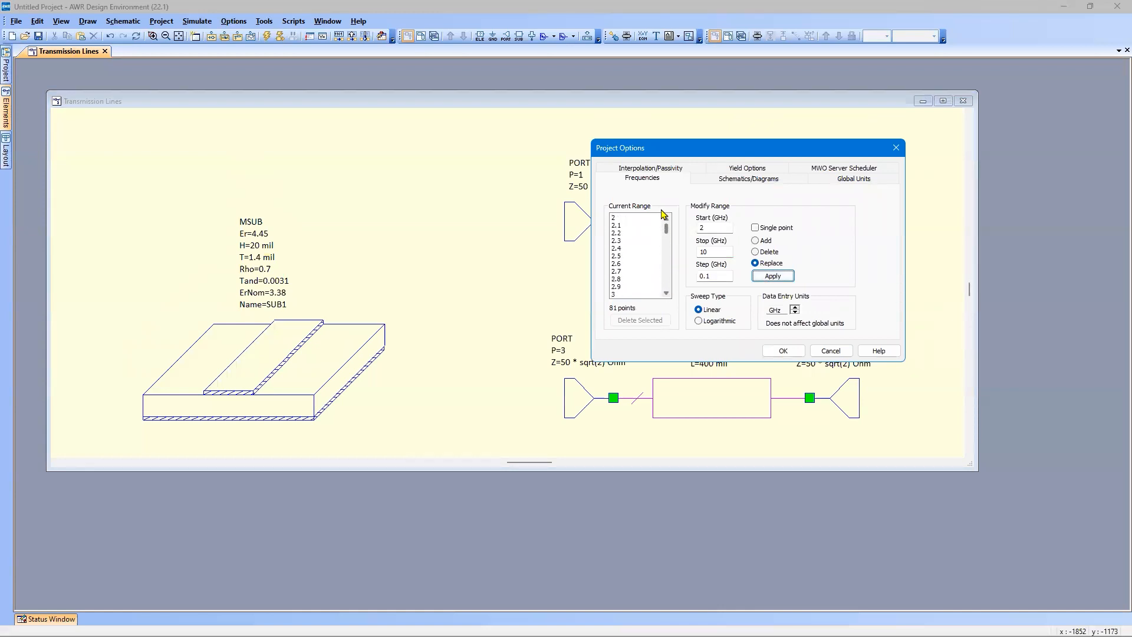
click(782, 352)
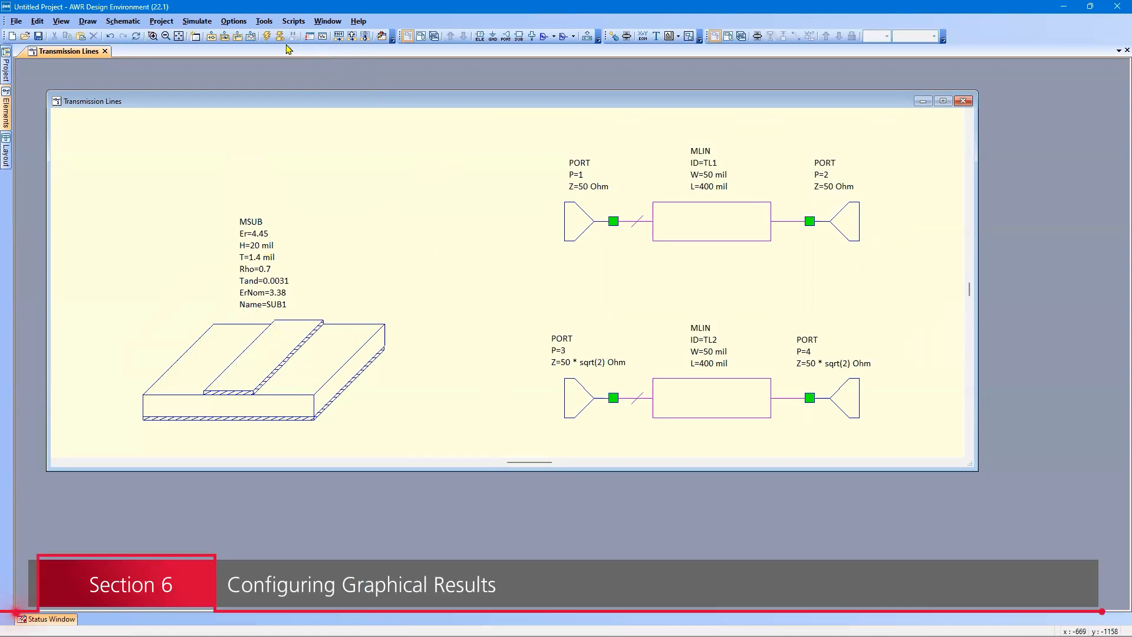
- Create a new Smith Chart graph with the default name Graph 1
click(251, 36)
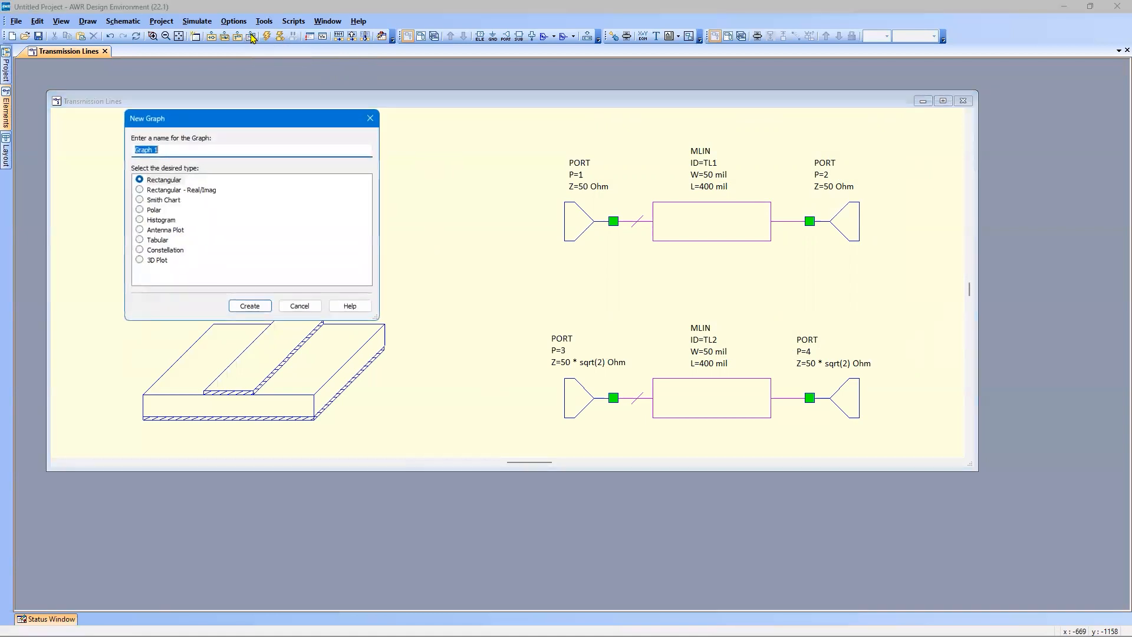
click(170, 200)
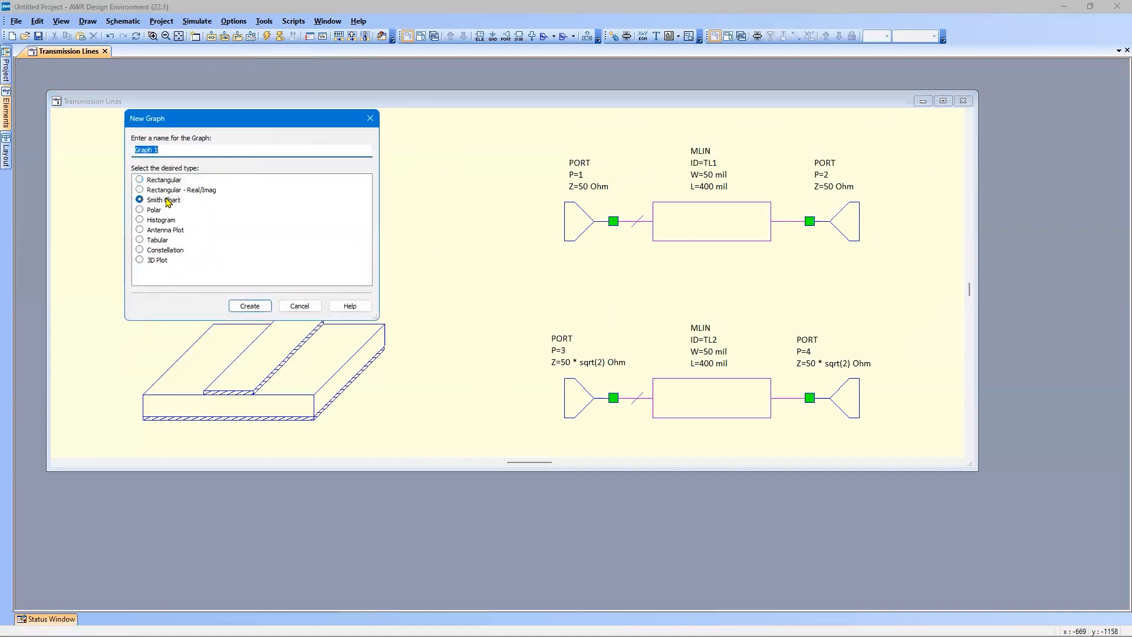
click(250, 306)
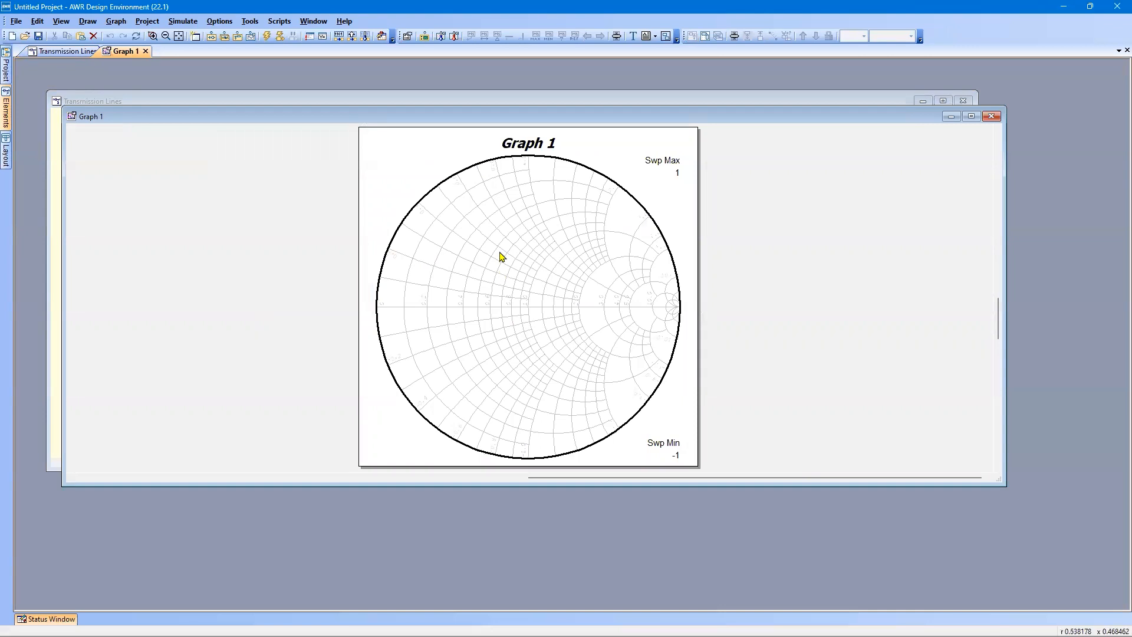
- Add a complex S-parameter measurement to the Smith chart for port 1 to port 1 of the Transmission Lines schematic
right_click(491, 223)
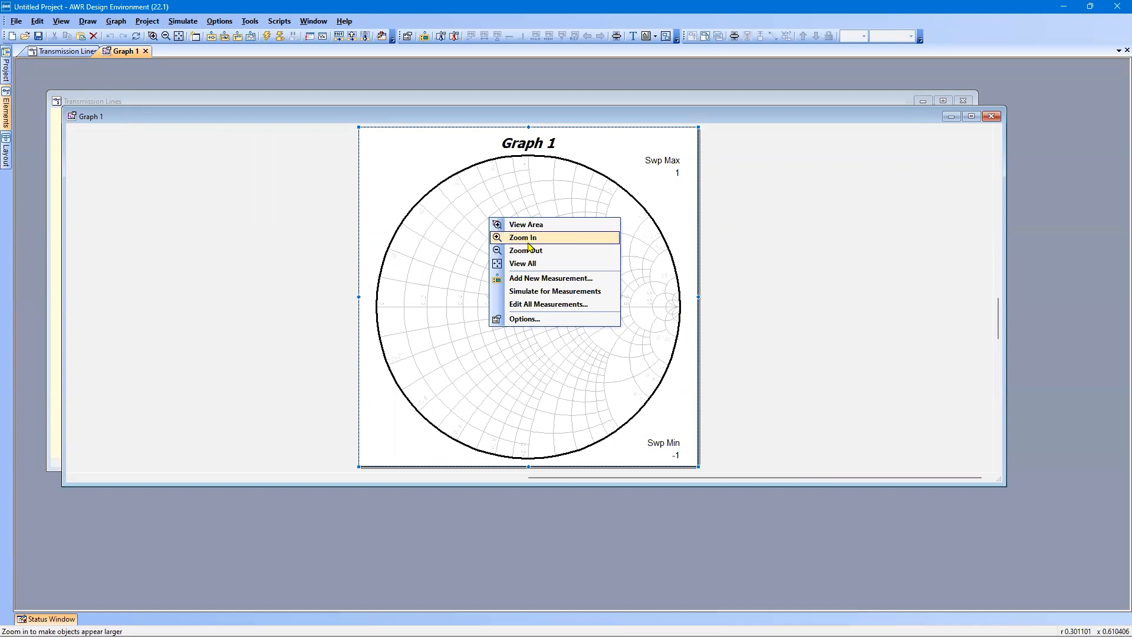
click(534, 279)
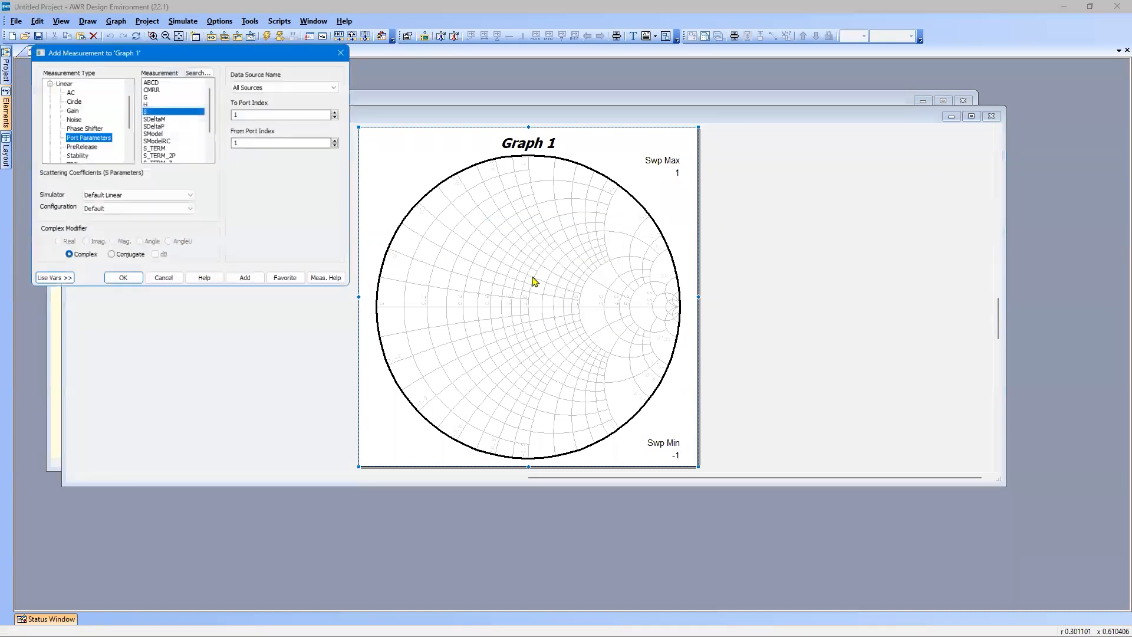
drag(276, 51, 488, 111)
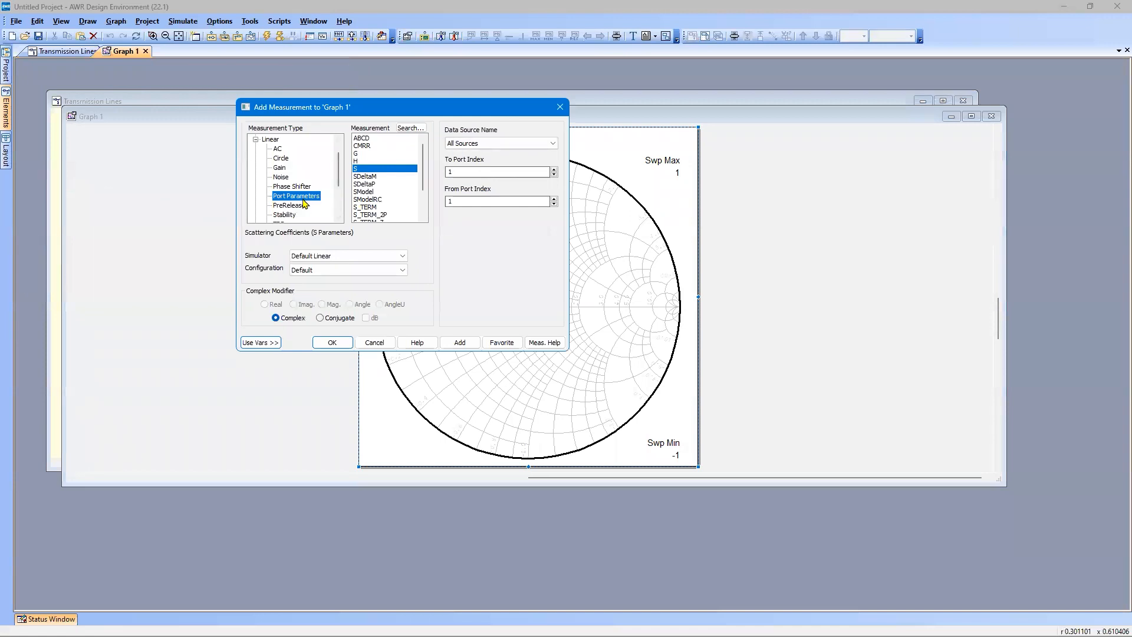
click(387, 173)
click(497, 144)
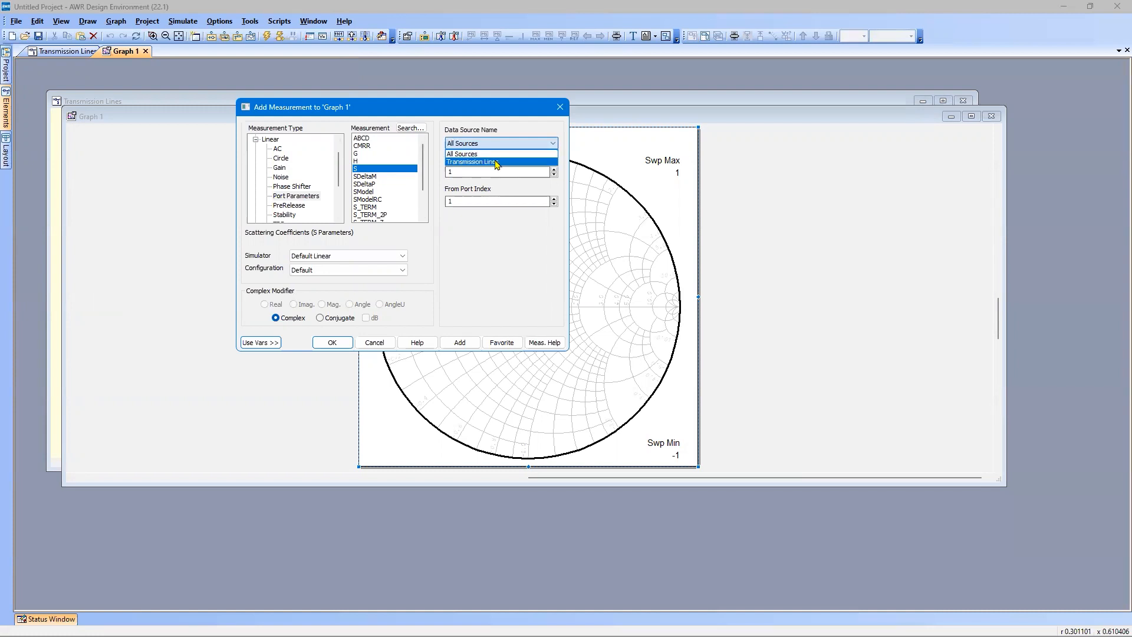
click(497, 162)
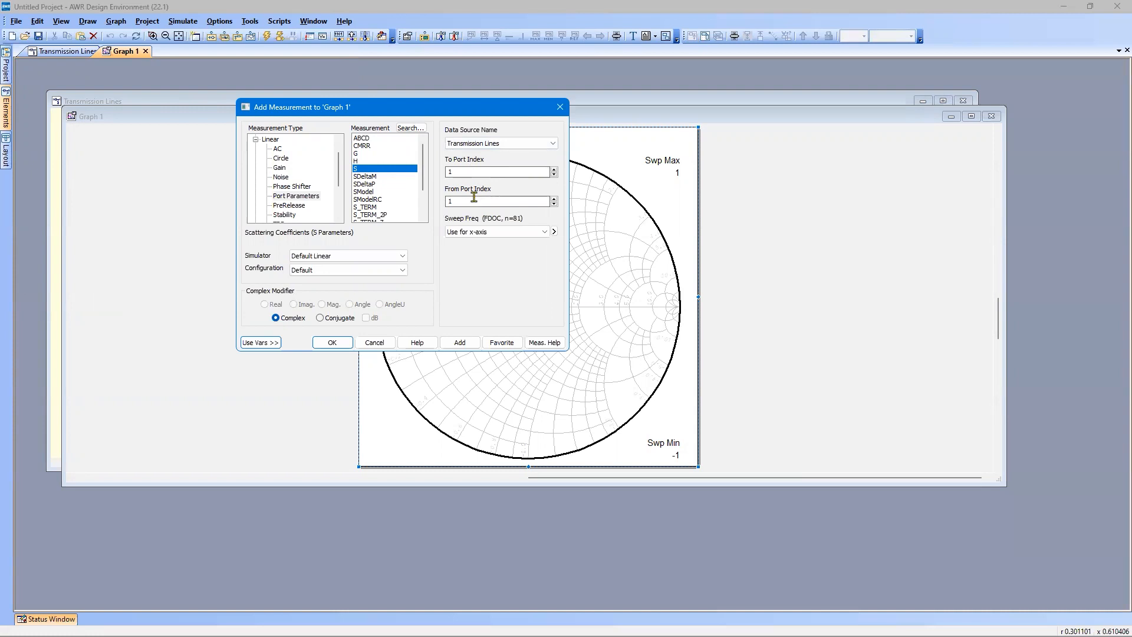
click(452, 348)
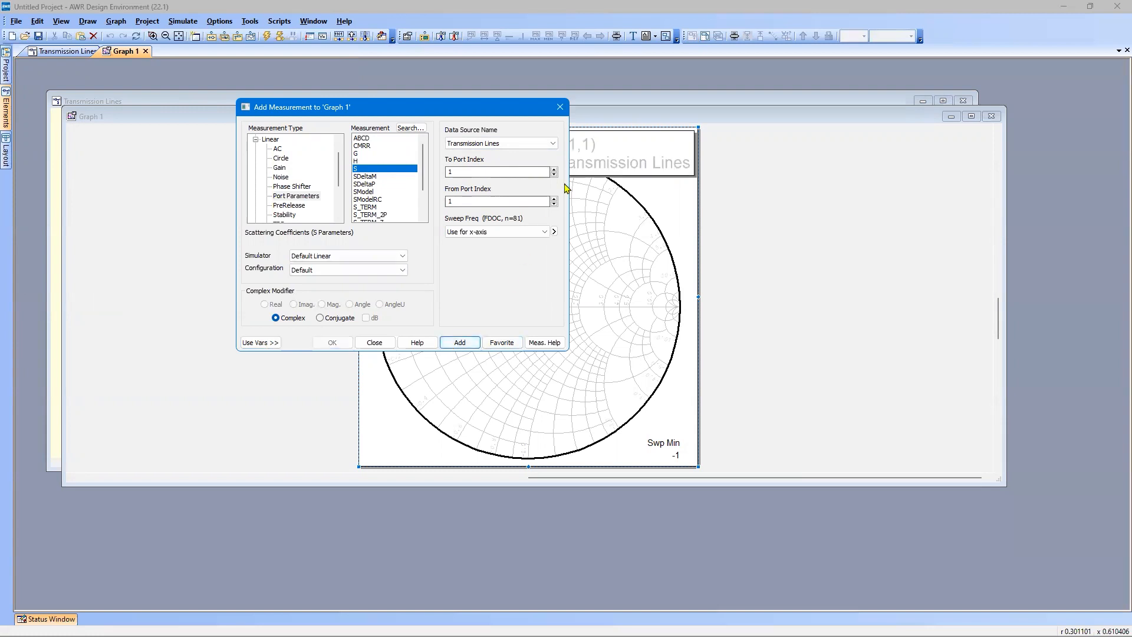
- Add a second S-parameter measurement with both port indices set to 3, and finish adding measurements
click(554, 169)
click(555, 198)
click(554, 198)
click(460, 342)
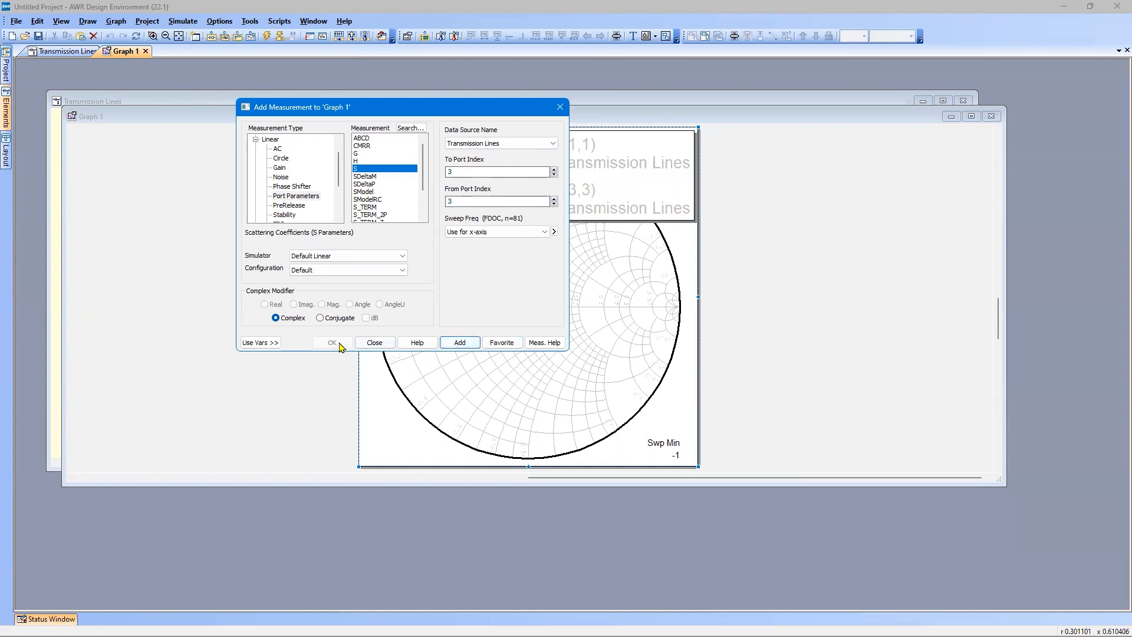
click(375, 343)
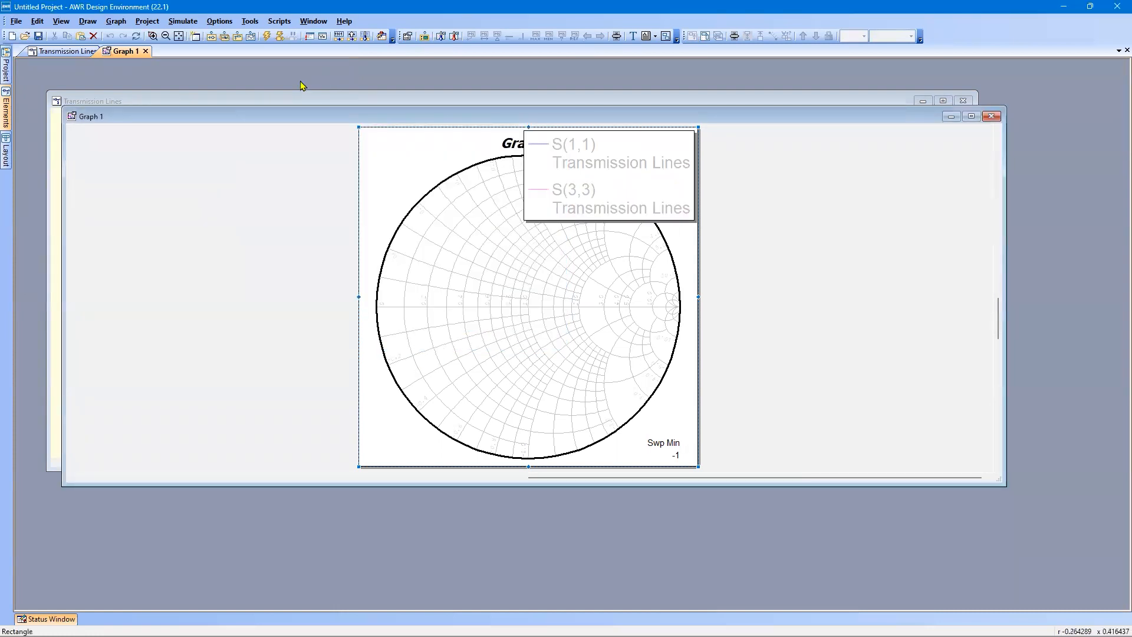
- Tile the Transmission Lines schematic and Graph 1 windows vertically side by side and simulate the project
click(293, 100)
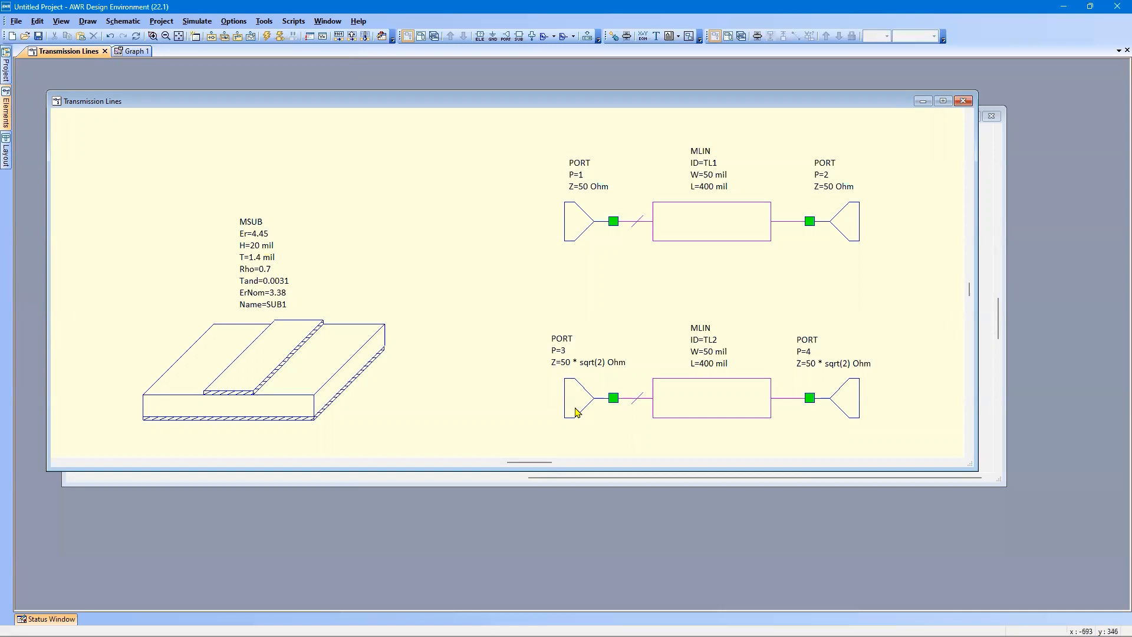
click(576, 221)
click(578, 390)
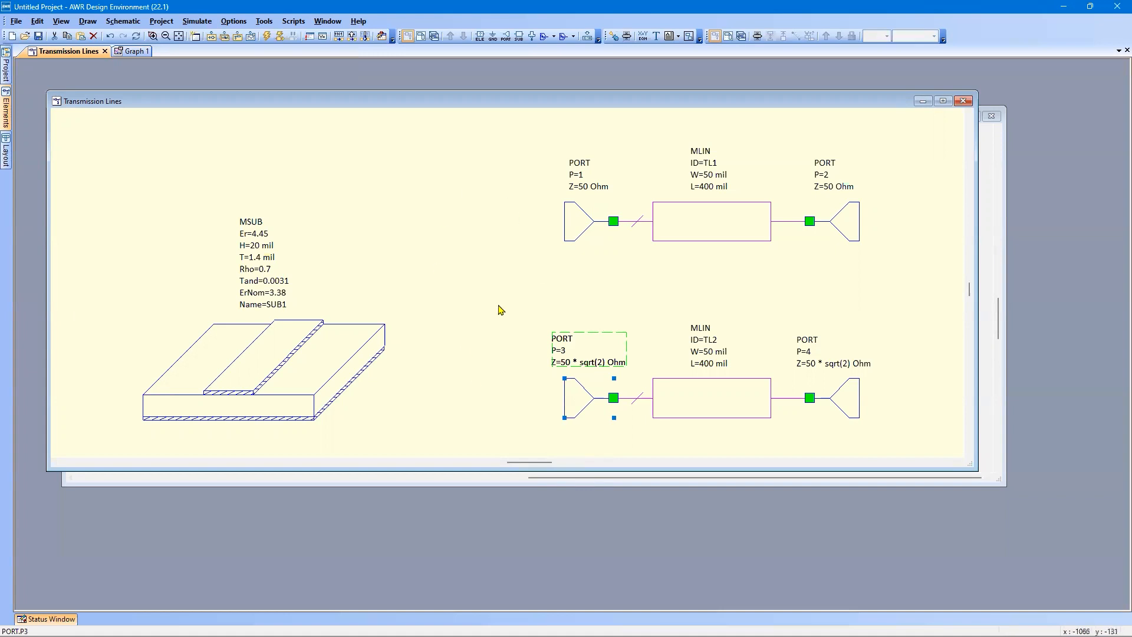
click(487, 336)
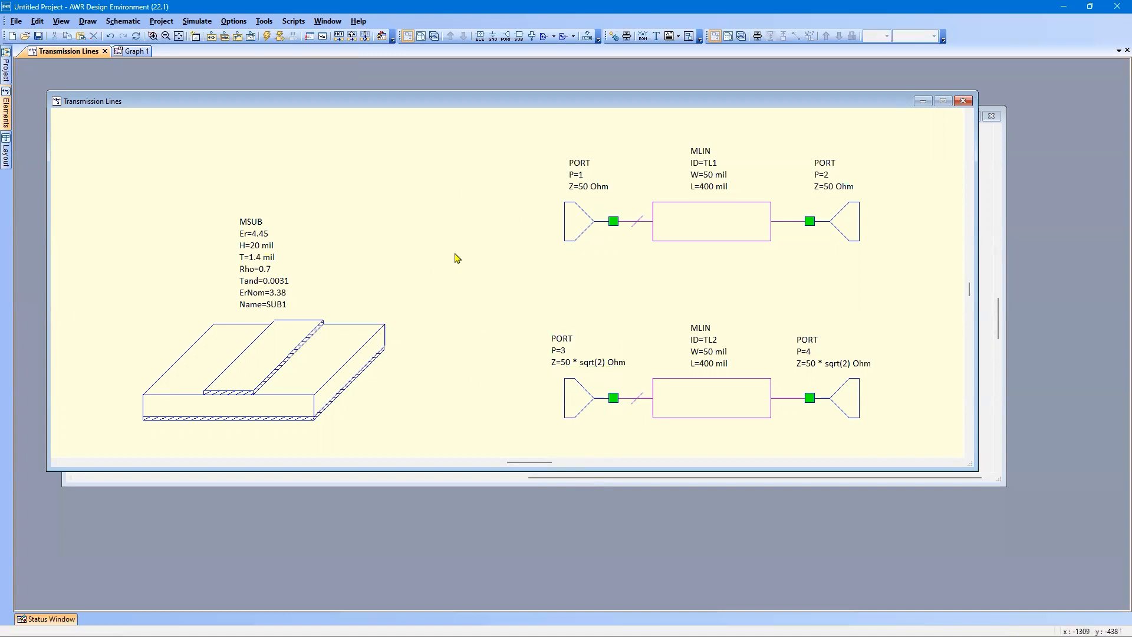
click(327, 21)
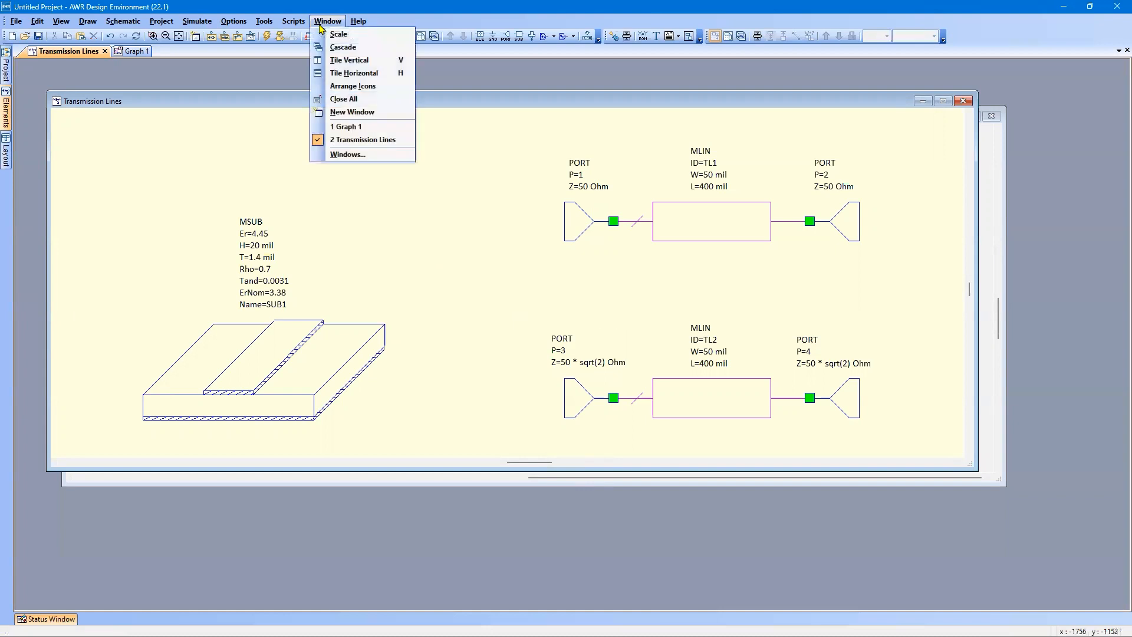
click(339, 60)
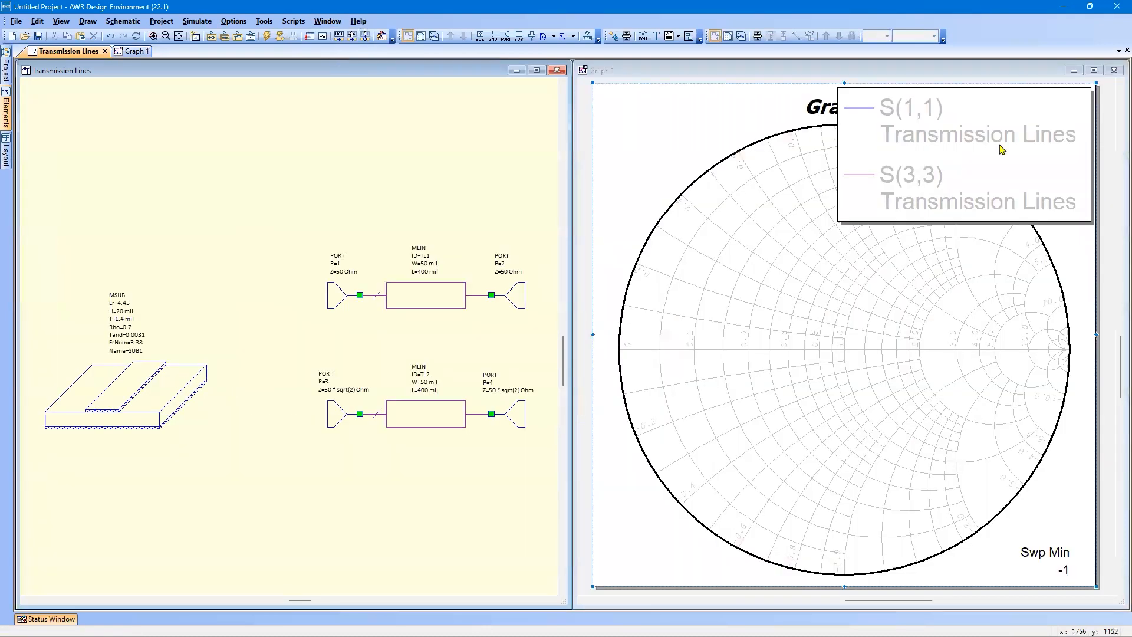
click(266, 38)
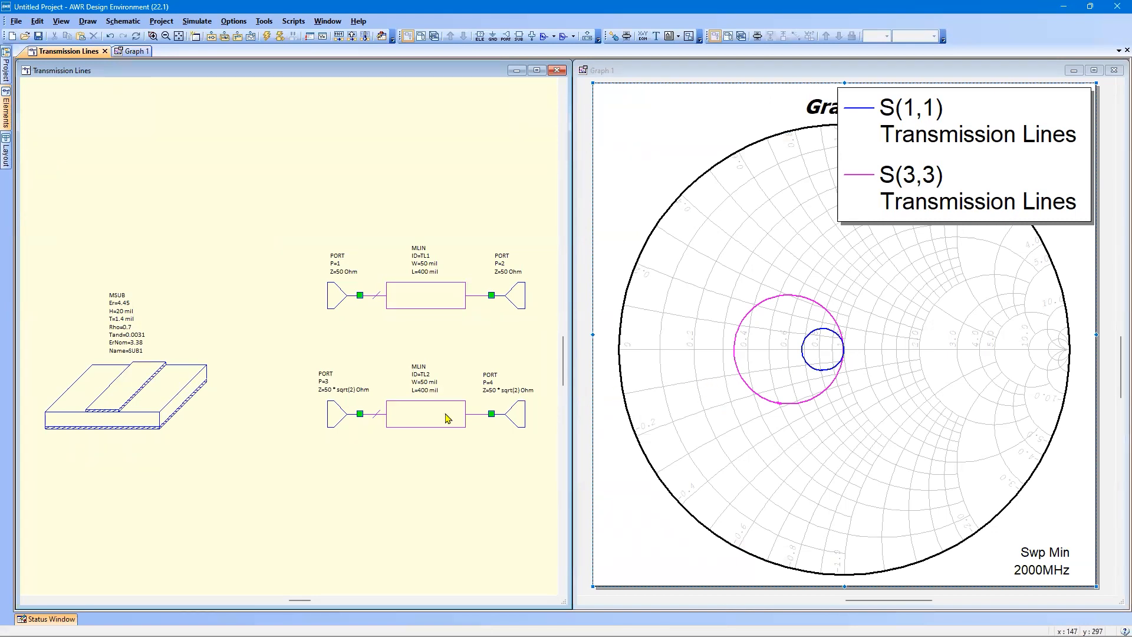
- Enable tuning and constraining of the conductor width W for microstrip lines TL1 and TL2 together
click(431, 296)
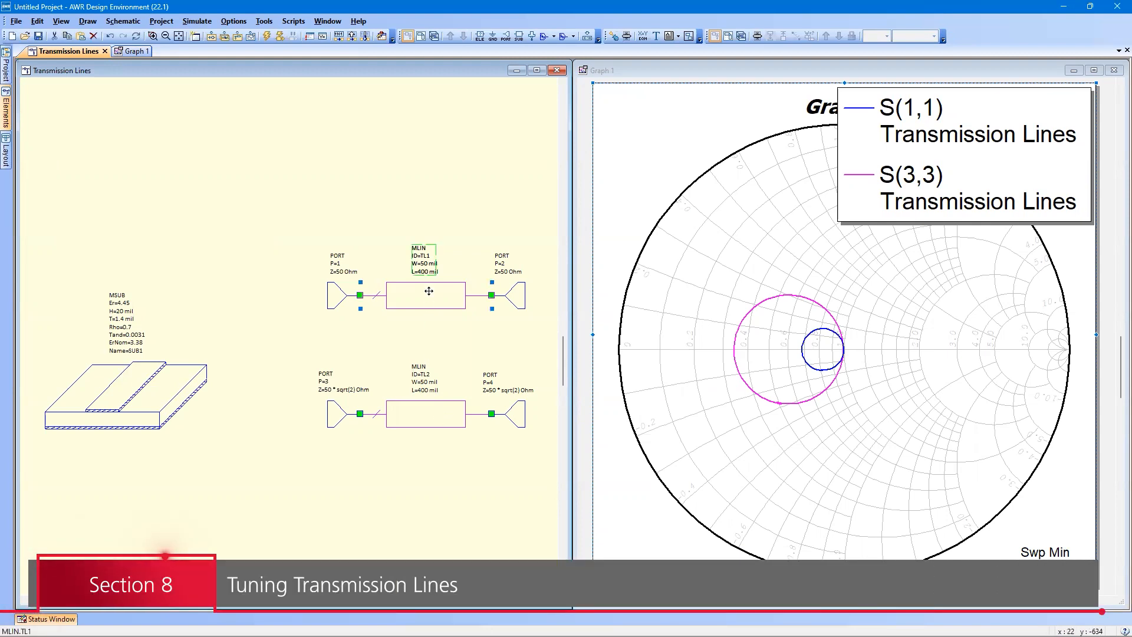
shift+click(423, 418)
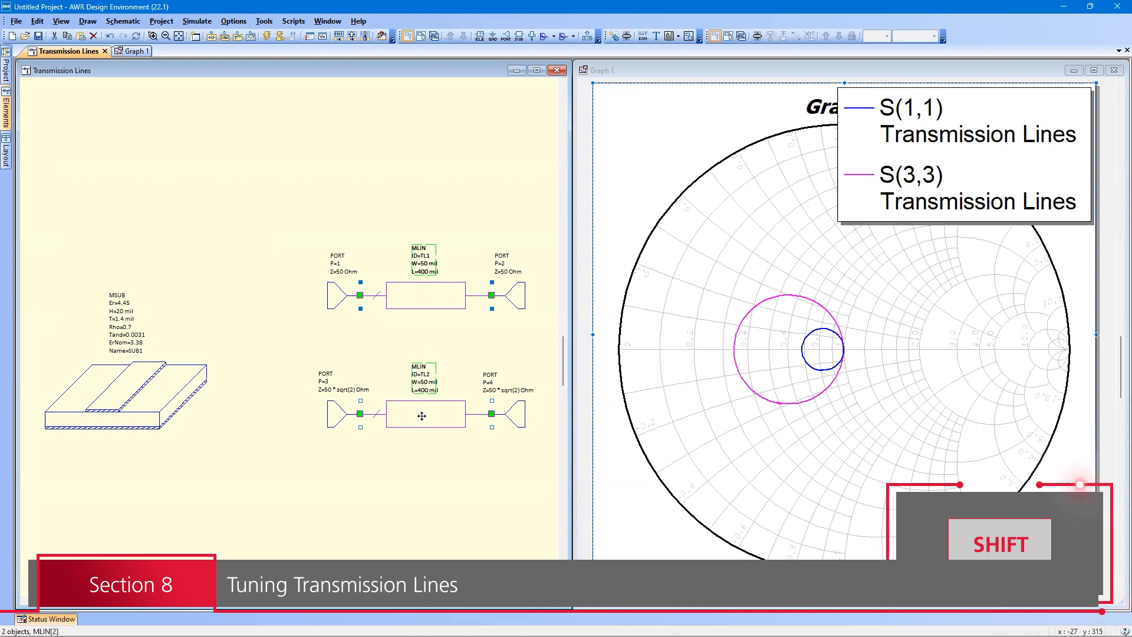
double_click(422, 416)
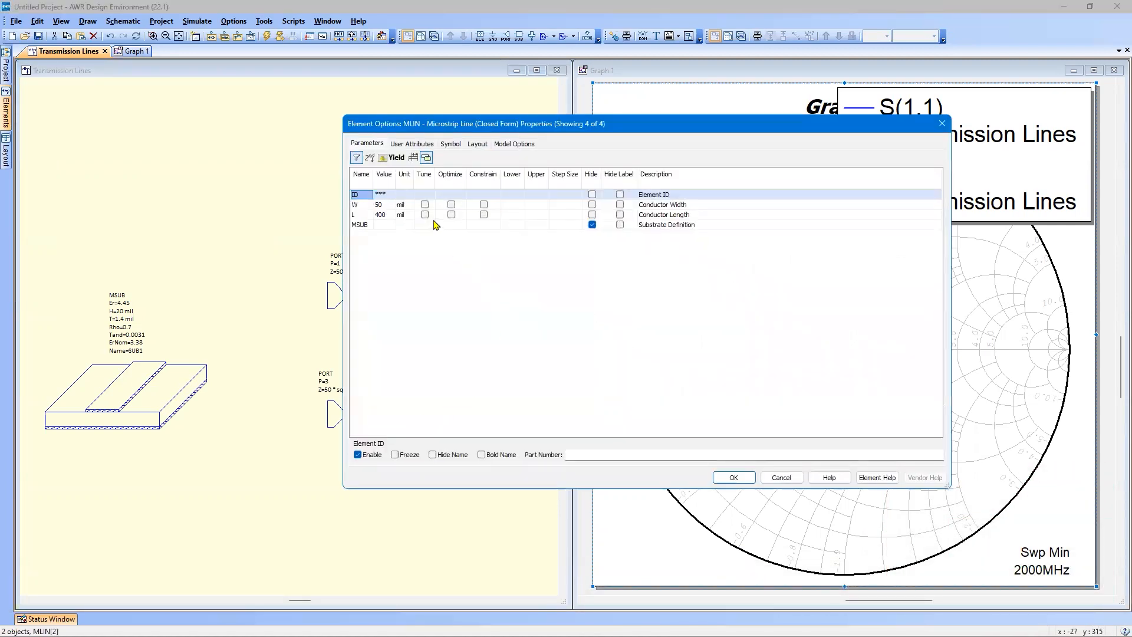
click(424, 205)
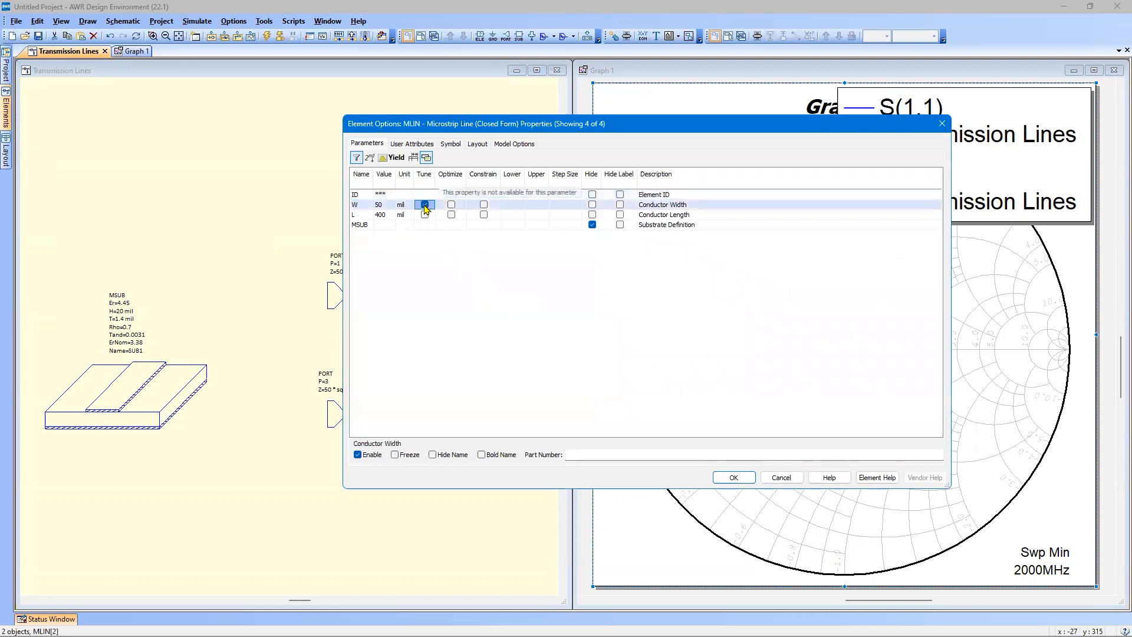
click(484, 205)
- Limit the width W of both microstrip lines to 10–50 mil with a 0.2 mil step size, and apply the settings
click(518, 204)
text(10)
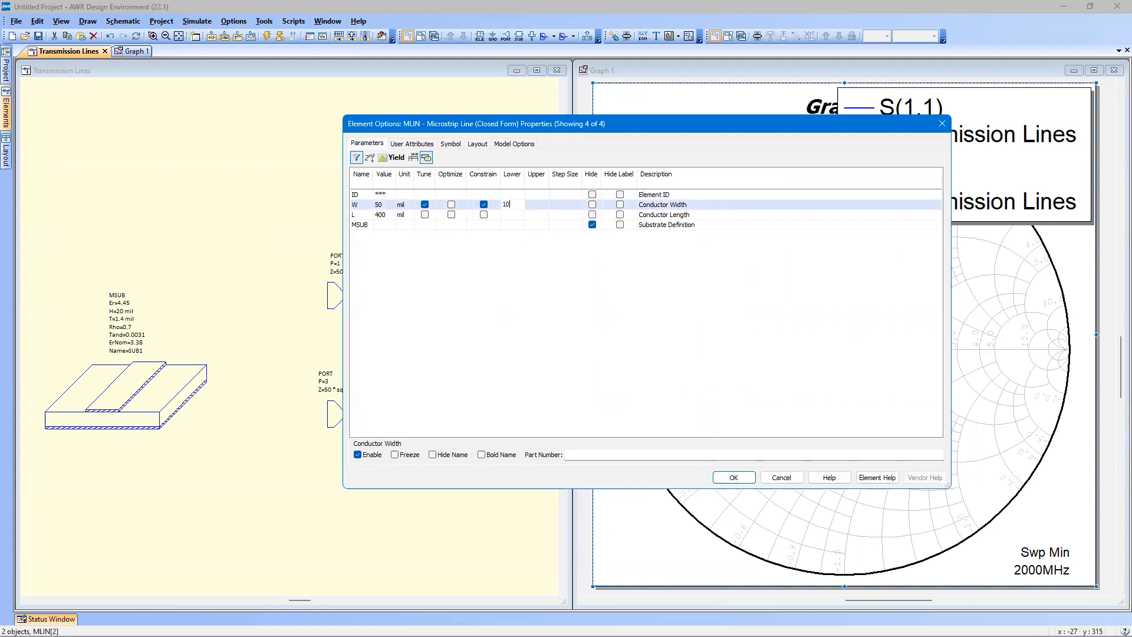
key(Tab)
text(50)
key(Tab)
text(0.2)
key(Tab)
click(735, 479)
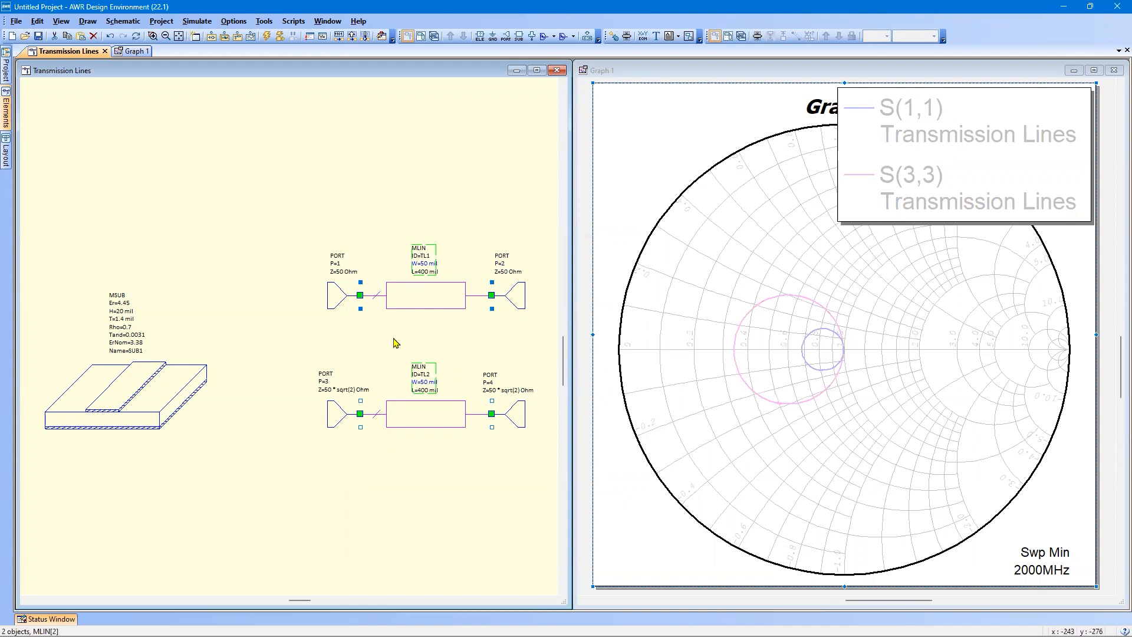
click(430, 184)
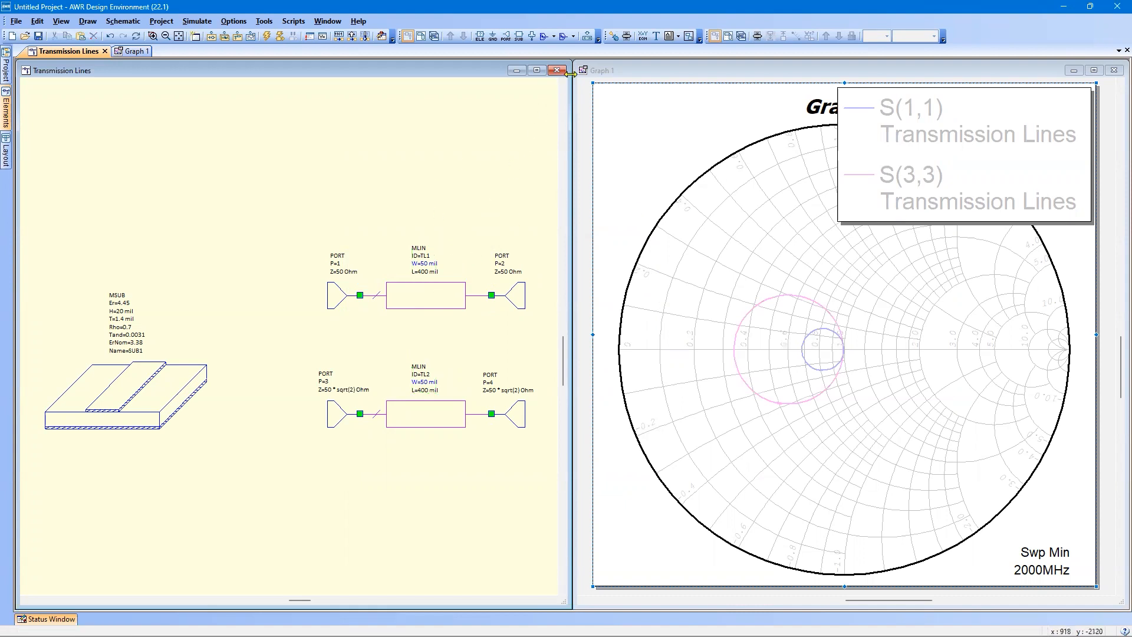
- Open the Tuner and tune the width of line TL1 to 36.6 mil so S(1,1) shrinks to the chart centre
click(627, 37)
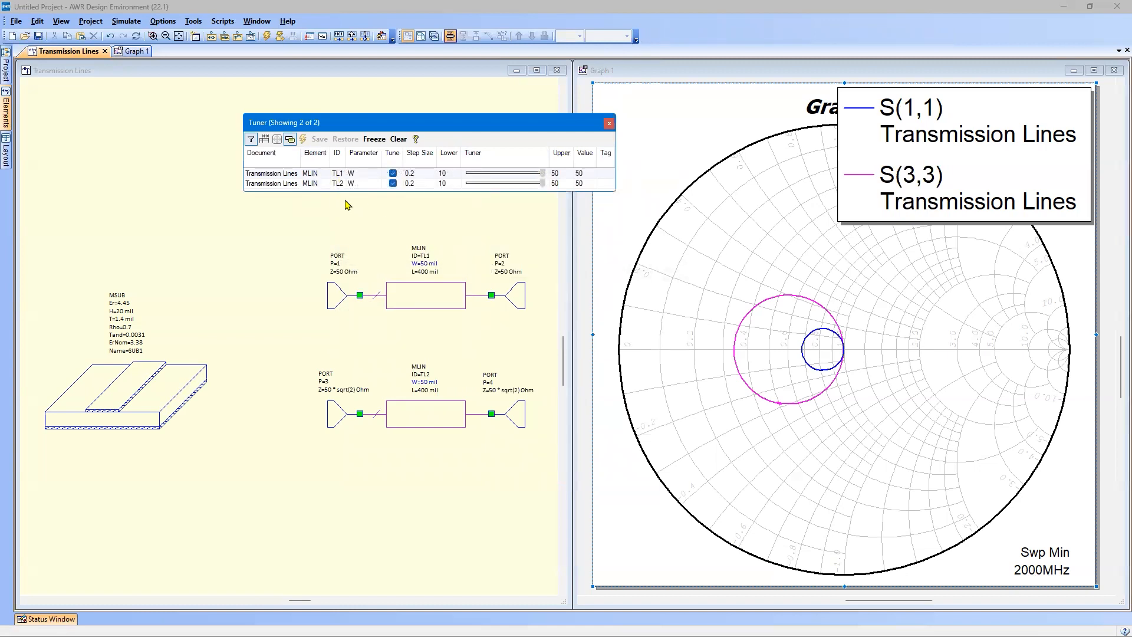
click(543, 173)
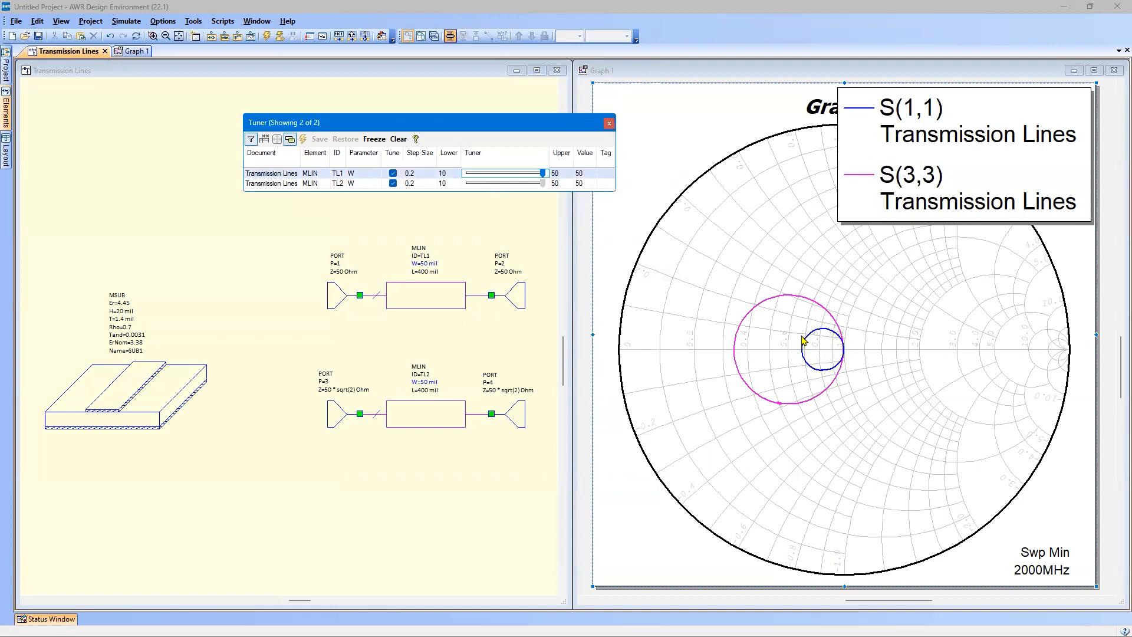
drag(545, 174, 521, 174)
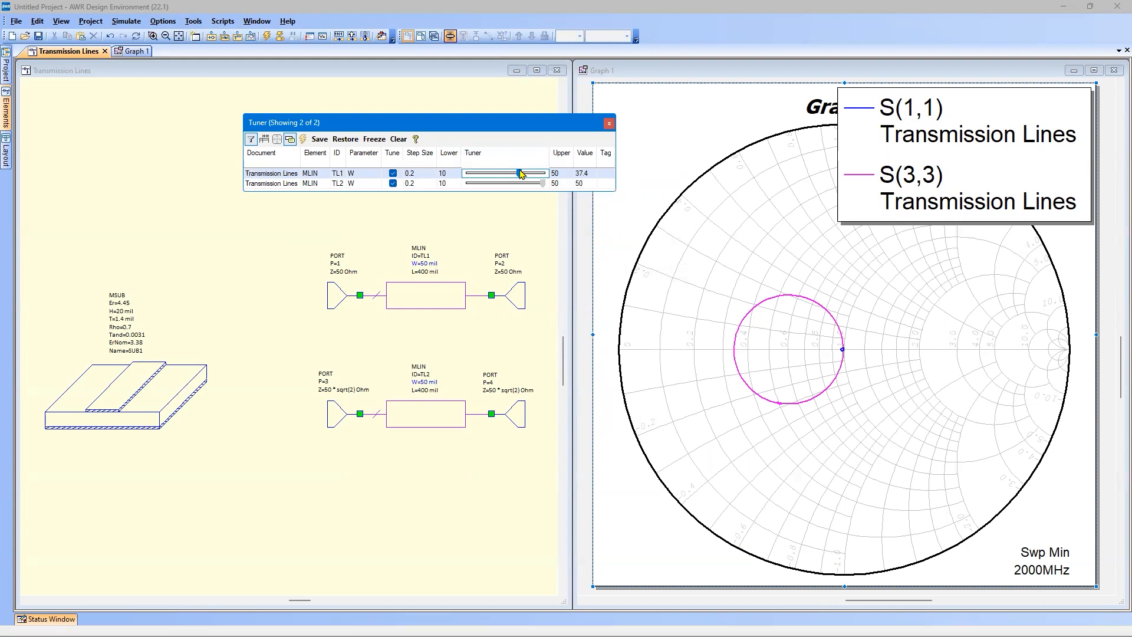
drag(521, 173, 521, 173)
- Tune the width of line TL2 to 18.6 mil so S(3,3) shrinks to the chart centre, and close the Tuner
drag(543, 184, 541, 183)
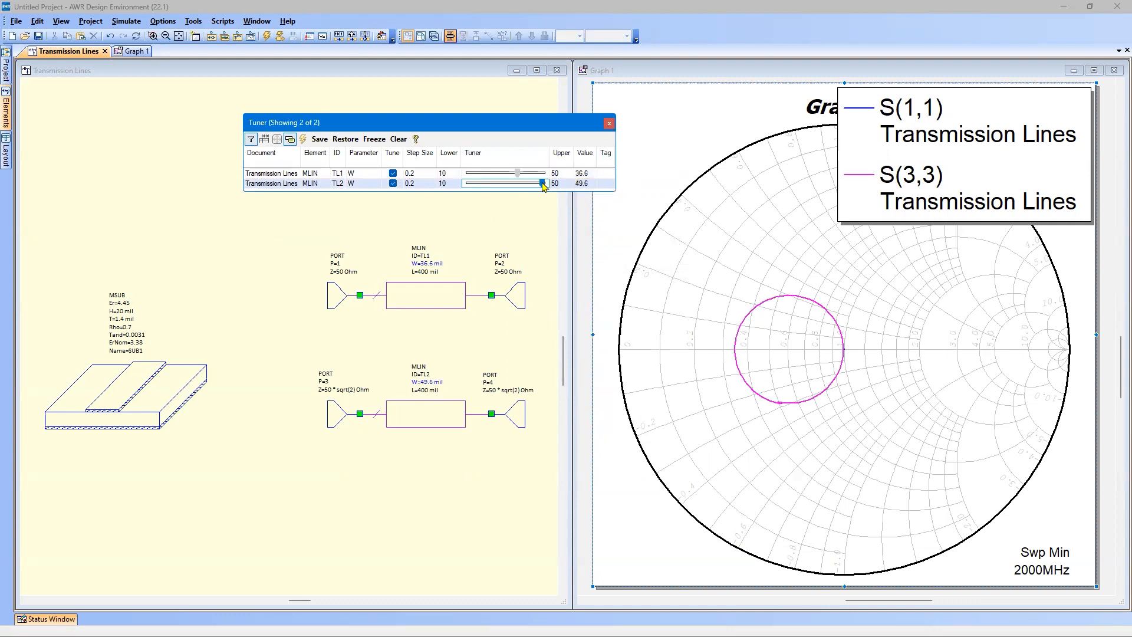
drag(543, 183, 485, 186)
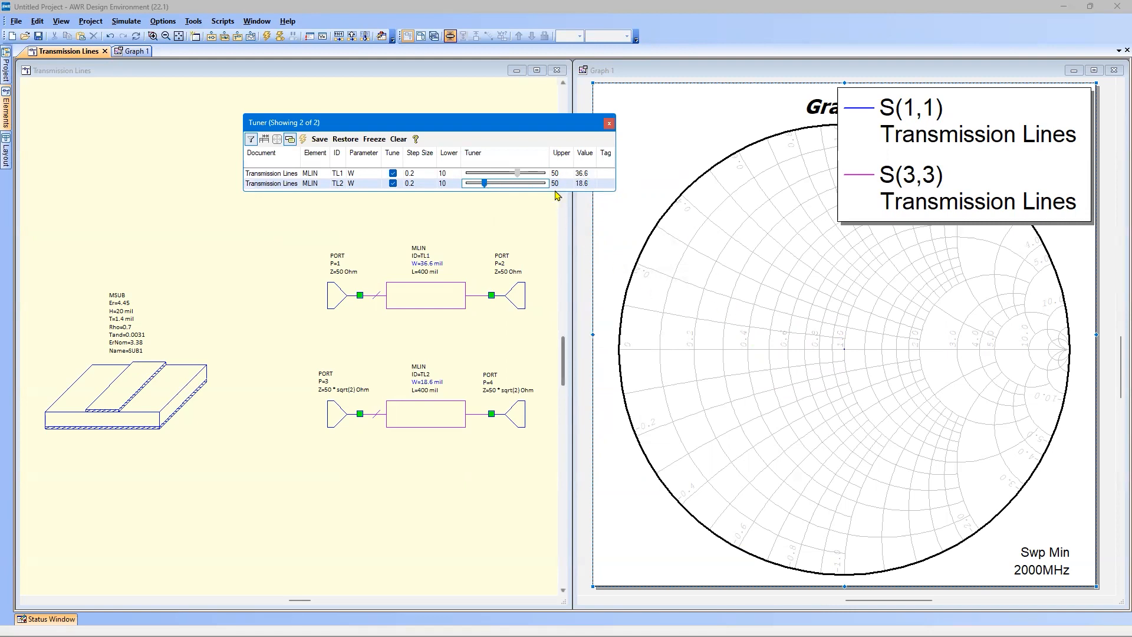
click(609, 123)
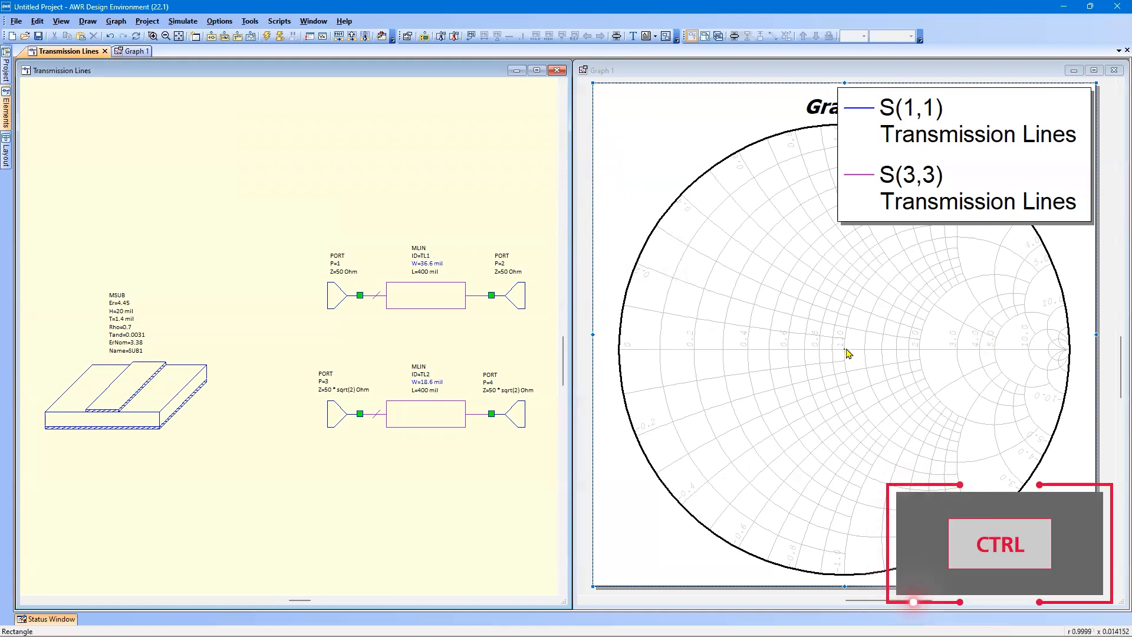
- Examine the tuned S(1,1) and S(3,3) traces closely at the Smith chart's centre, and return to the full chart
ctrl+scroll(847, 353, up, 4)
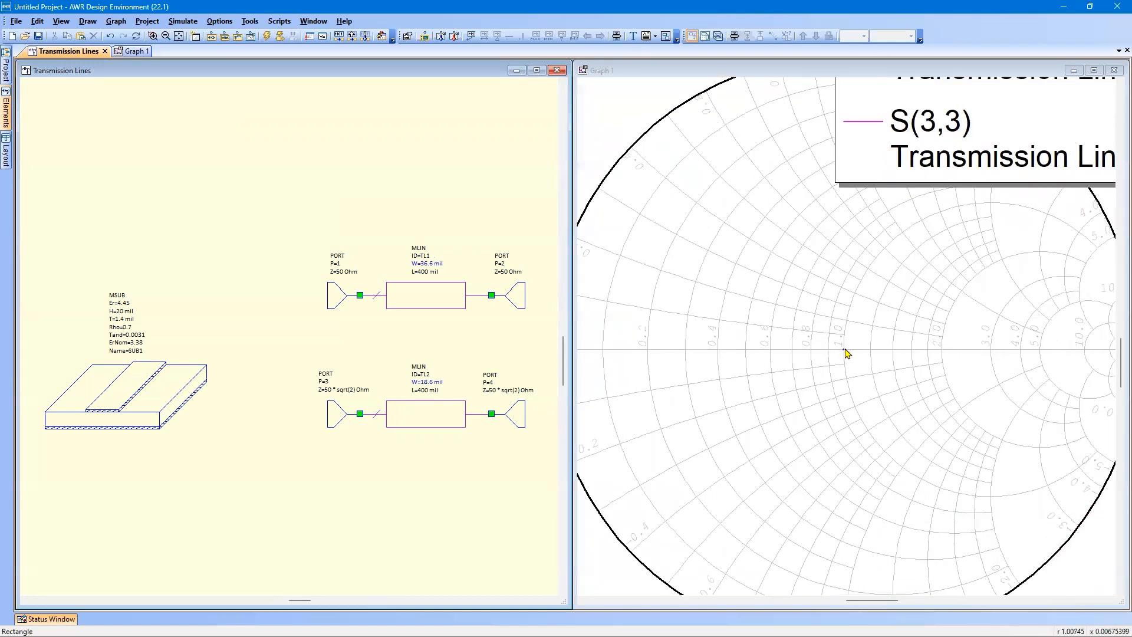
ctrl+scroll(838, 358, up, 5)
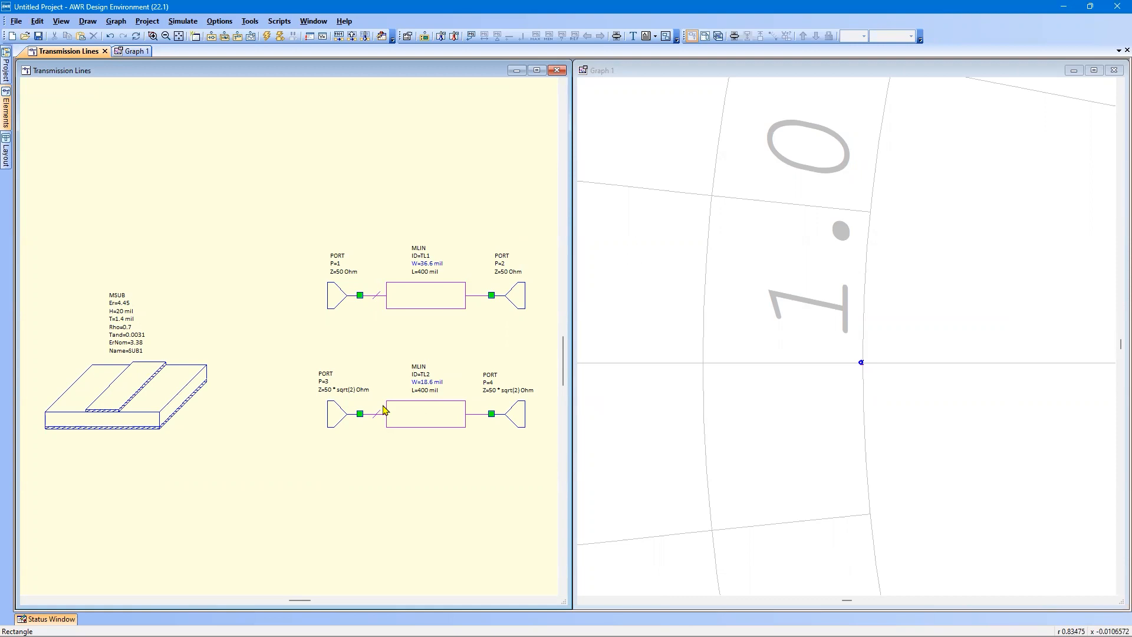
click(724, 354)
key(Home)
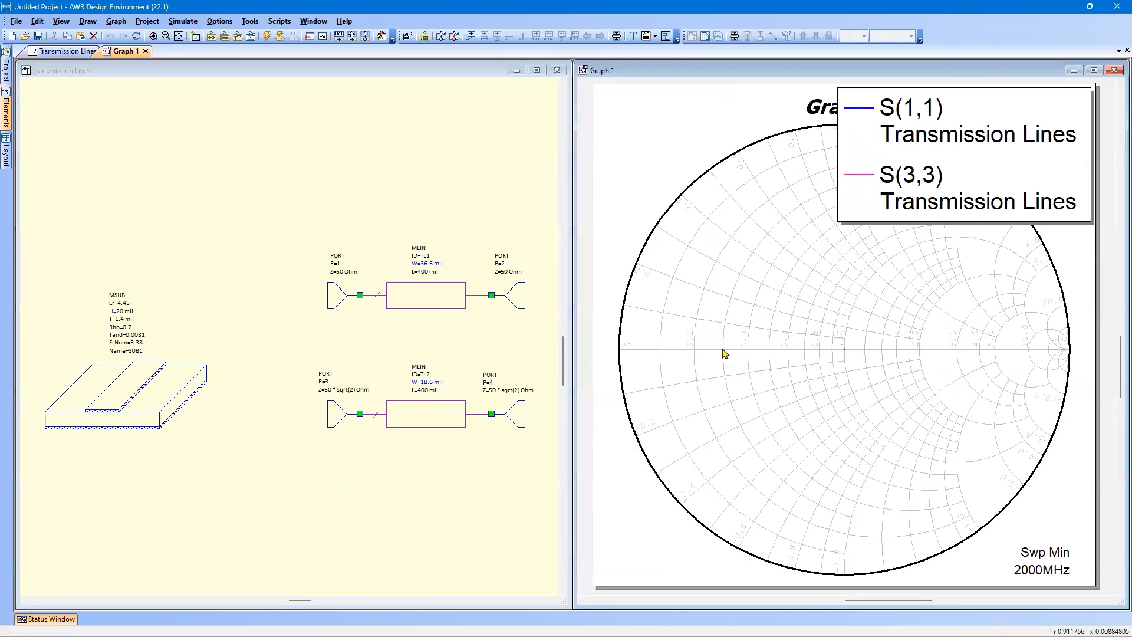